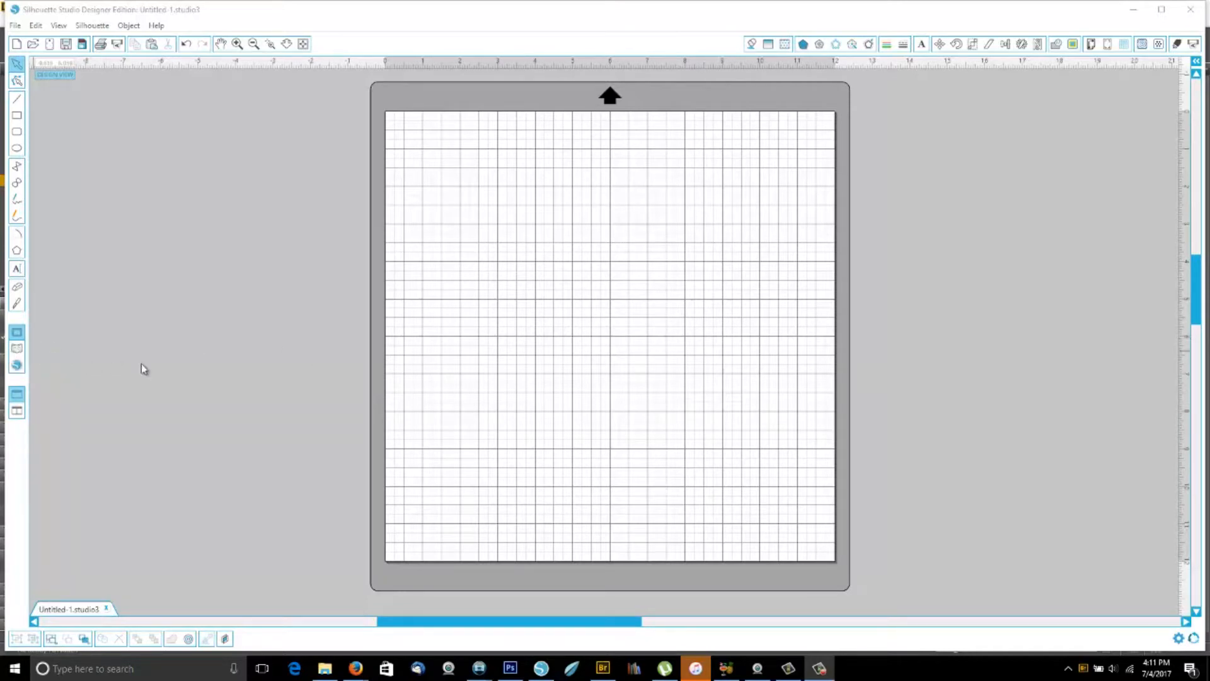
# - Search the design library for "swirl" and insert the "swirl borders" design onto the mat
pyautogui.click(17, 350)
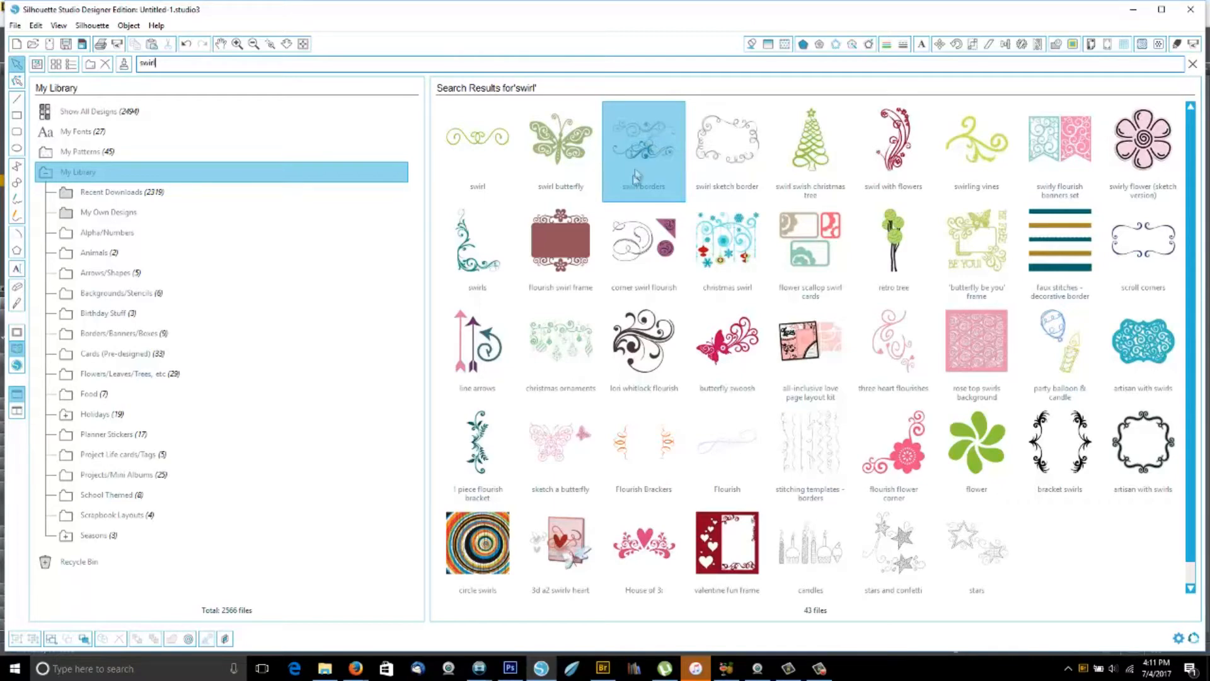
pyautogui.doubleClick(645, 129)
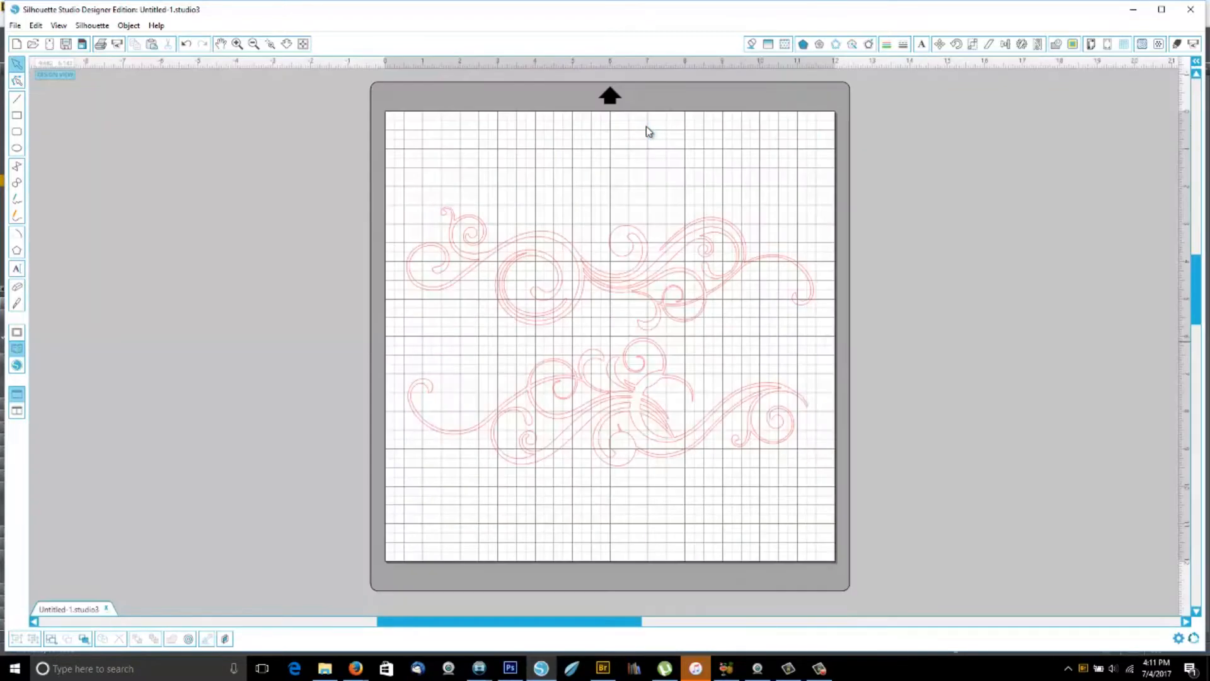
# - Shrink the swirl borders design proportionally to about 5.6 in wide and move it near the mat's top-left corner
pyautogui.click(593, 290)
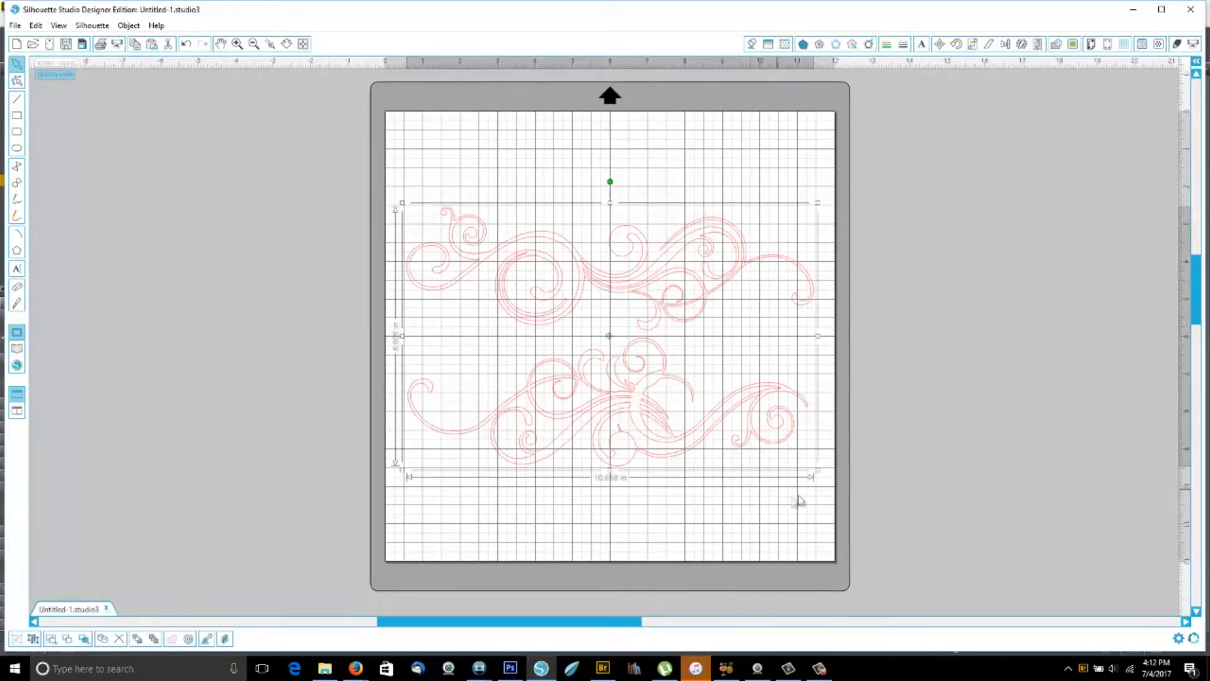
pyautogui.moveTo(818, 469); pyautogui.dragTo(619, 345)
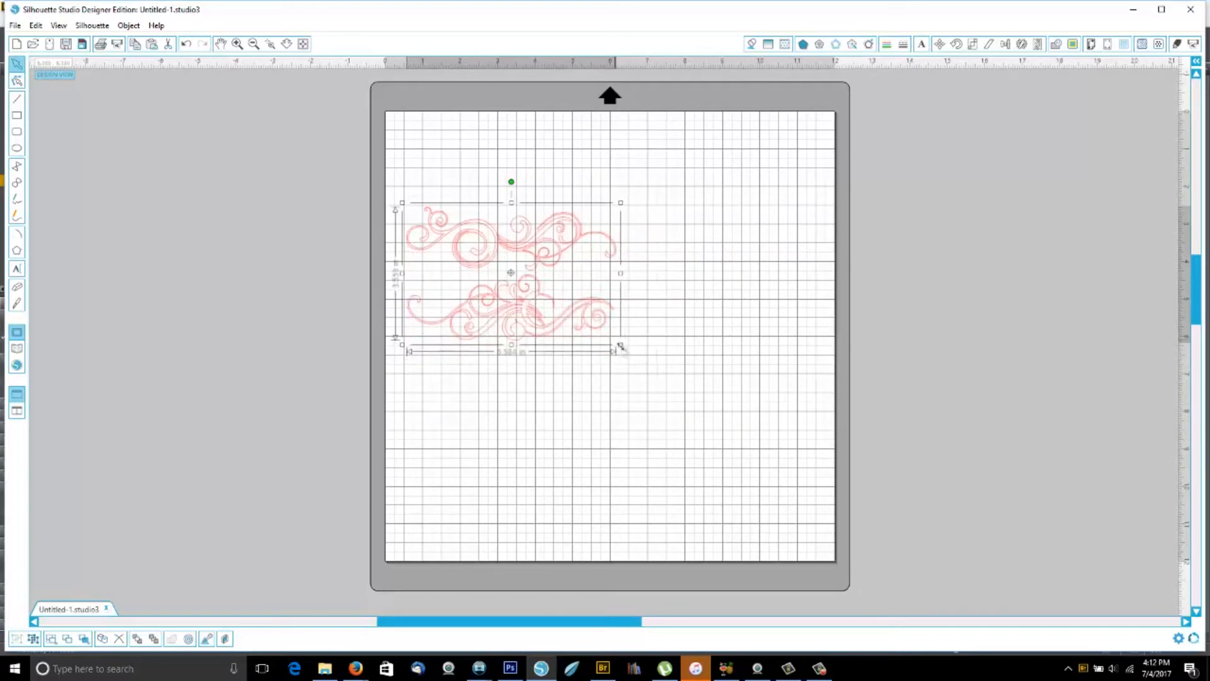
pyautogui.moveTo(541, 332); pyautogui.dragTo(548, 252)
# - Break the swirl borders design into separate pieces by ungrouping it, releasing its compound paths and ungrouping again
pyautogui.rightClick(535, 225)
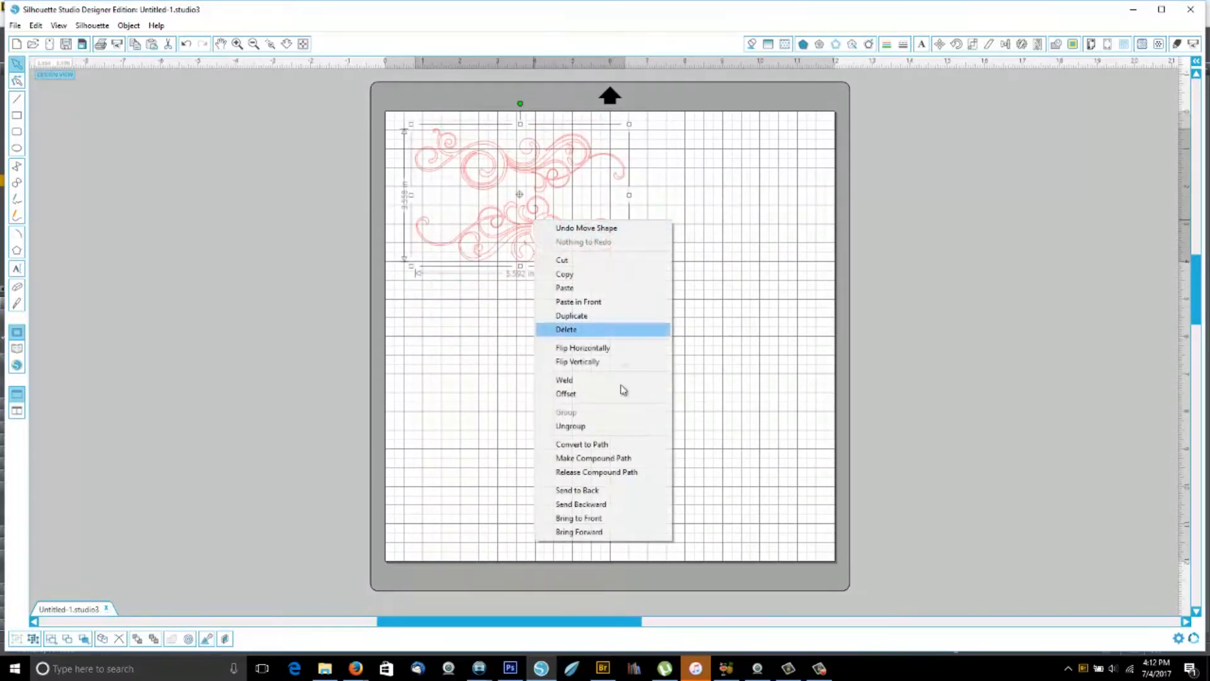
pyautogui.click(603, 426)
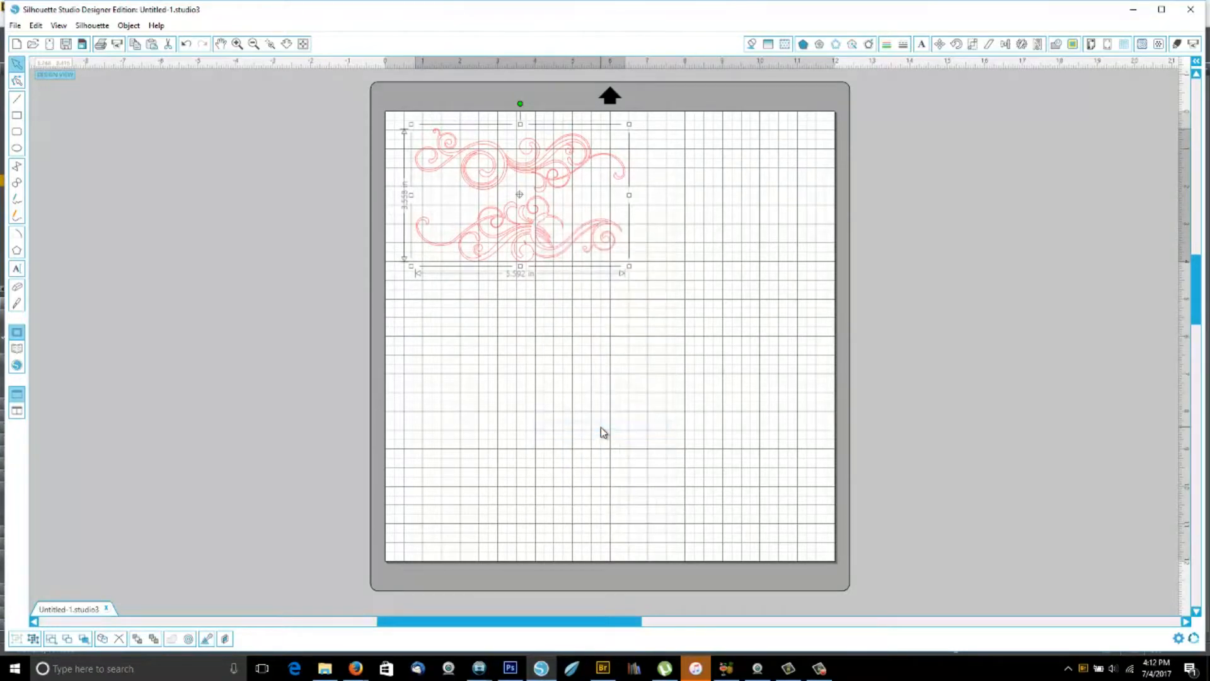
pyautogui.rightClick(545, 234)
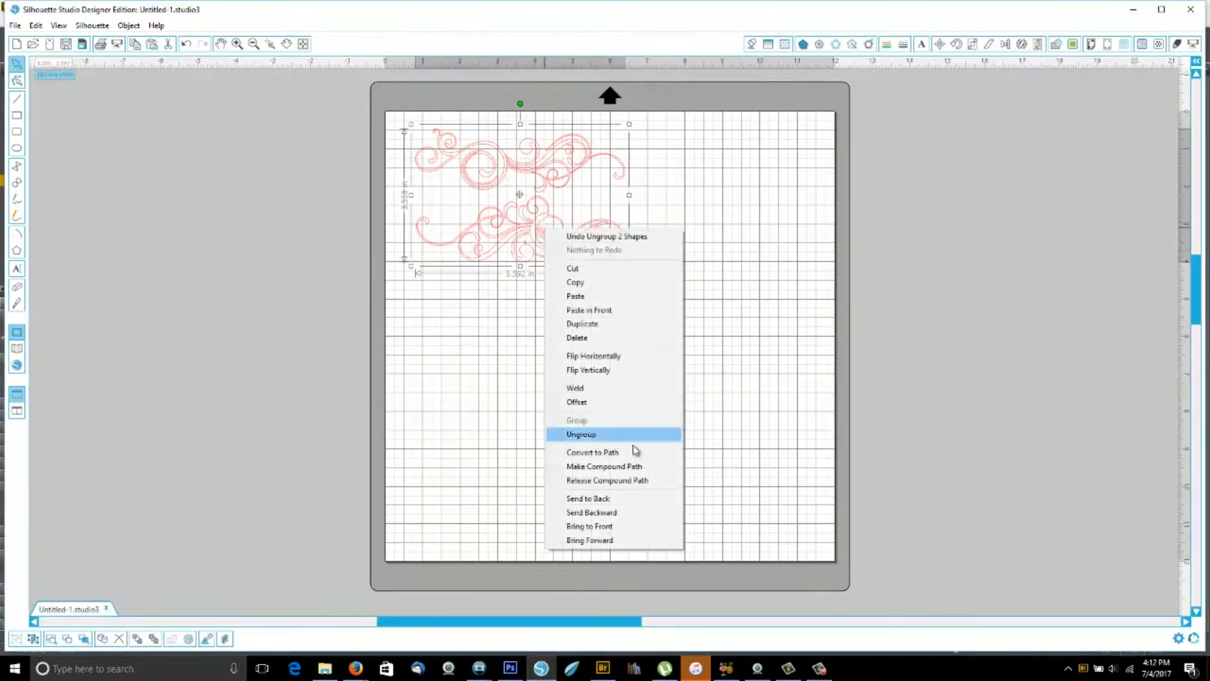
pyautogui.click(640, 485)
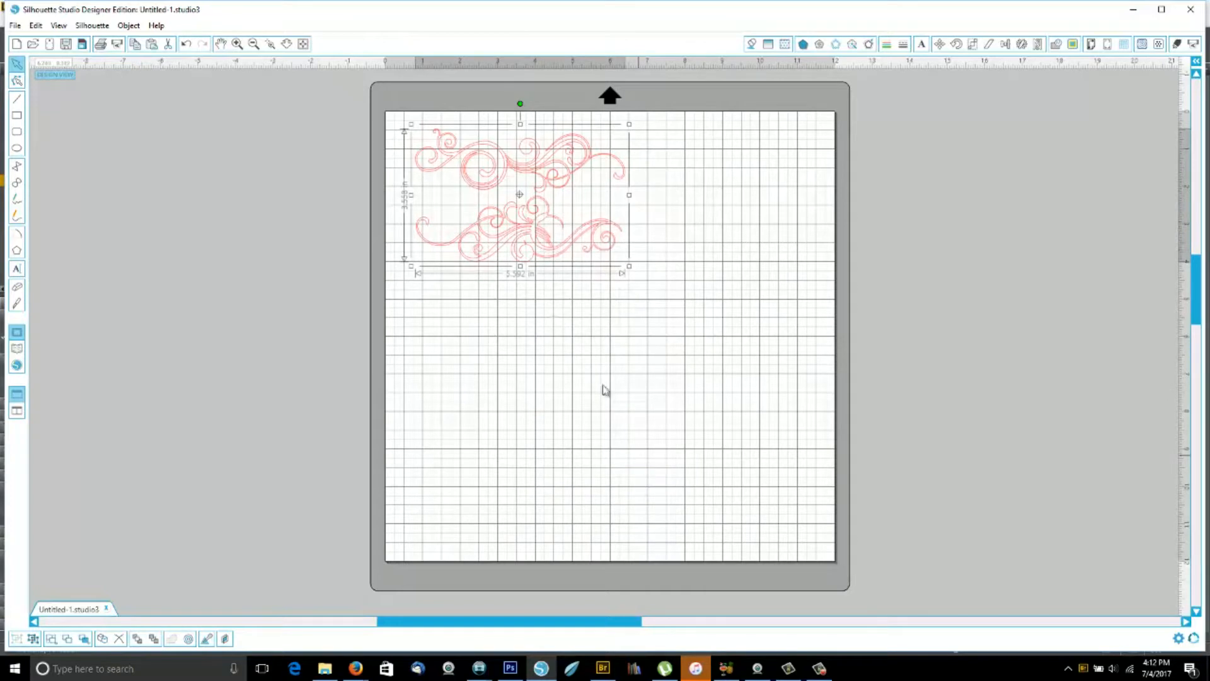
pyautogui.rightClick(535, 229)
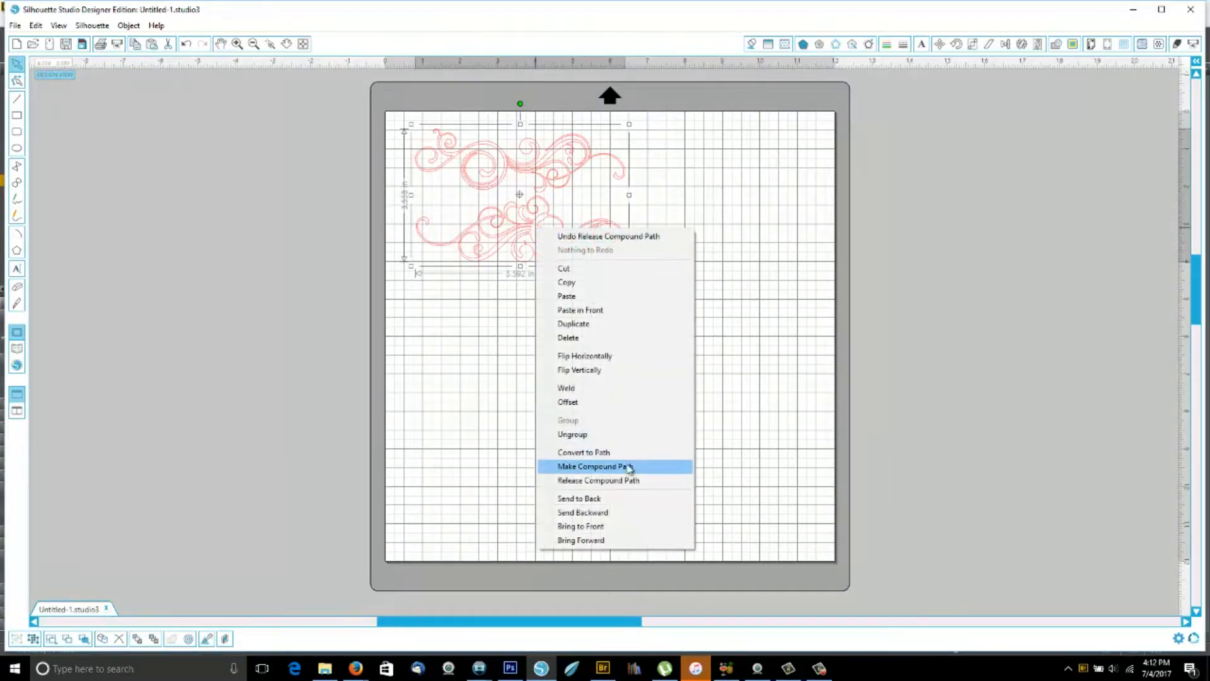
pyautogui.click(619, 435)
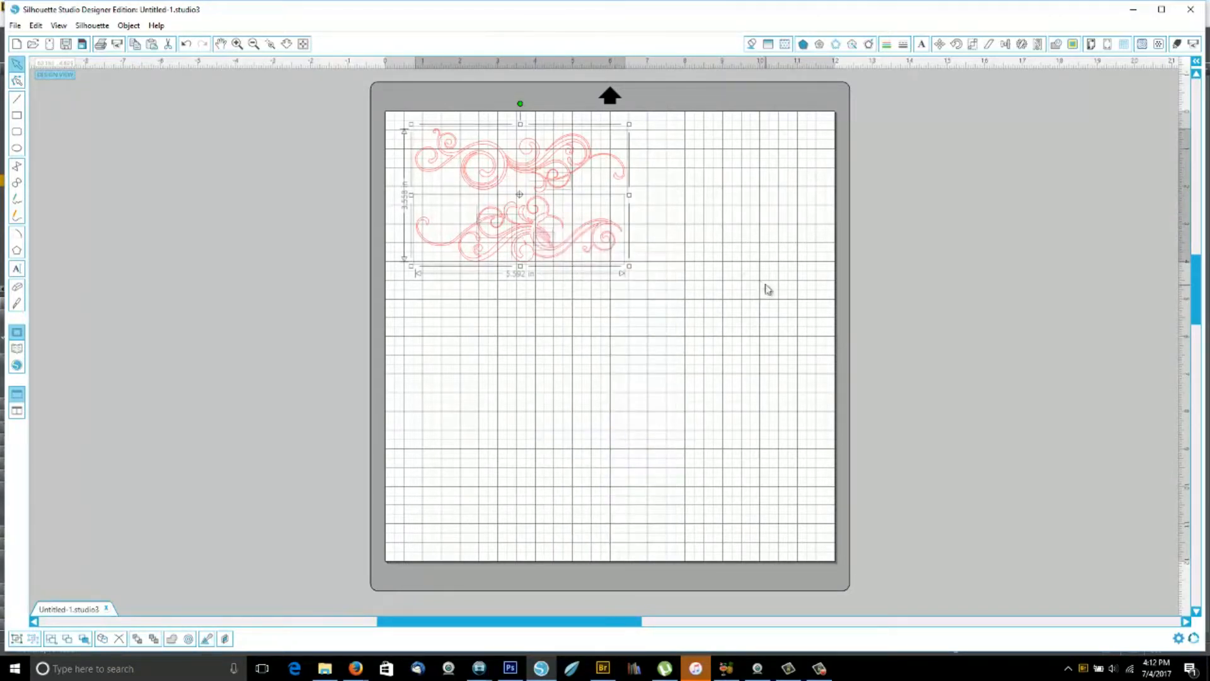
# - Select only the pieces that make up the lower swirl border
pyautogui.click(733, 266)
pyautogui.moveTo(410, 212); pyautogui.dragTo(624, 273)
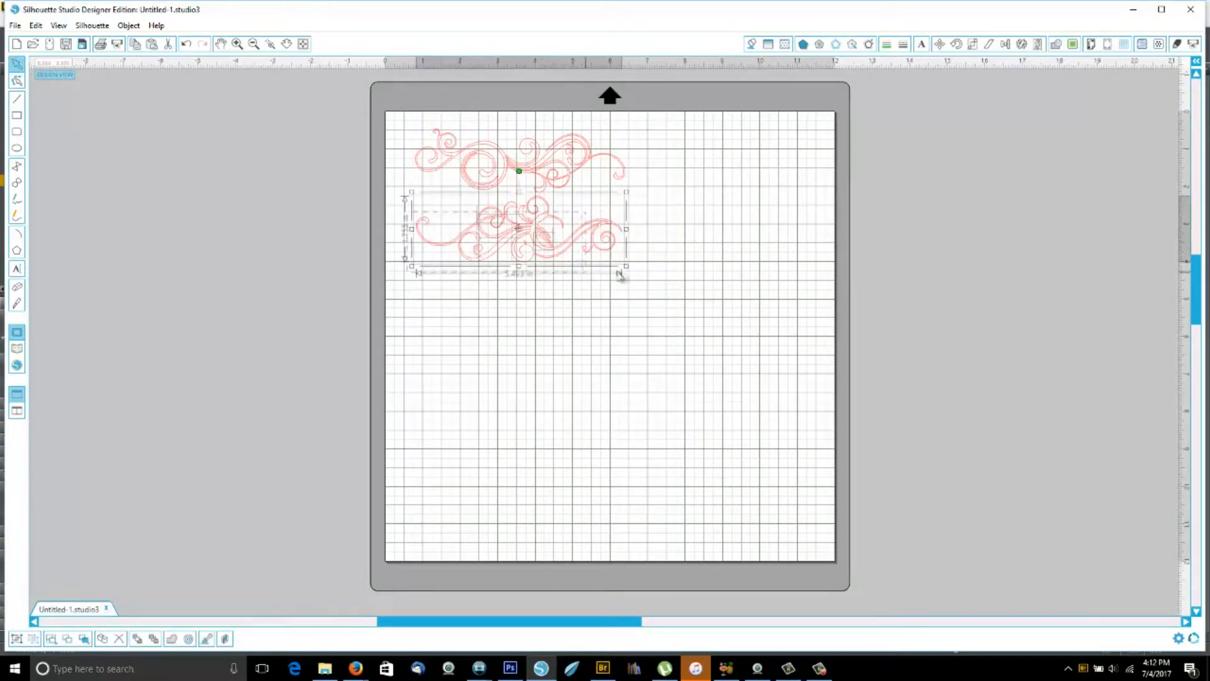
pyautogui.rightClick(564, 234)
pyautogui.click(633, 404)
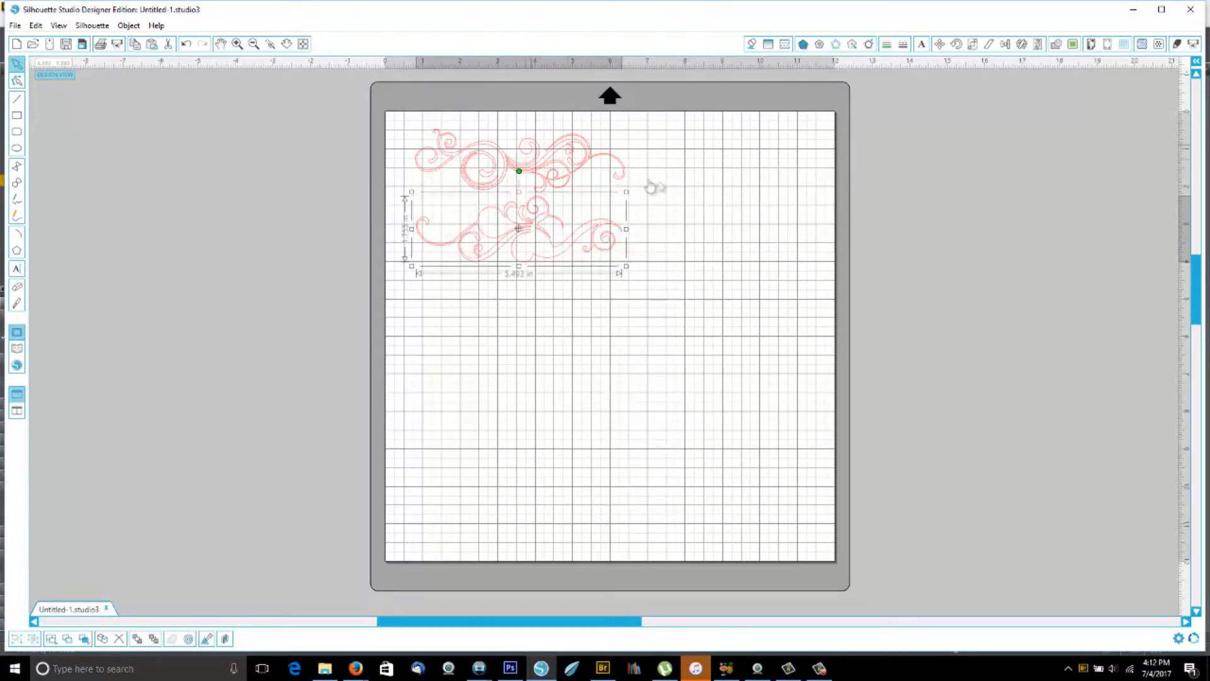
pyautogui.doubleClick(560, 197)
pyautogui.press('Escape')
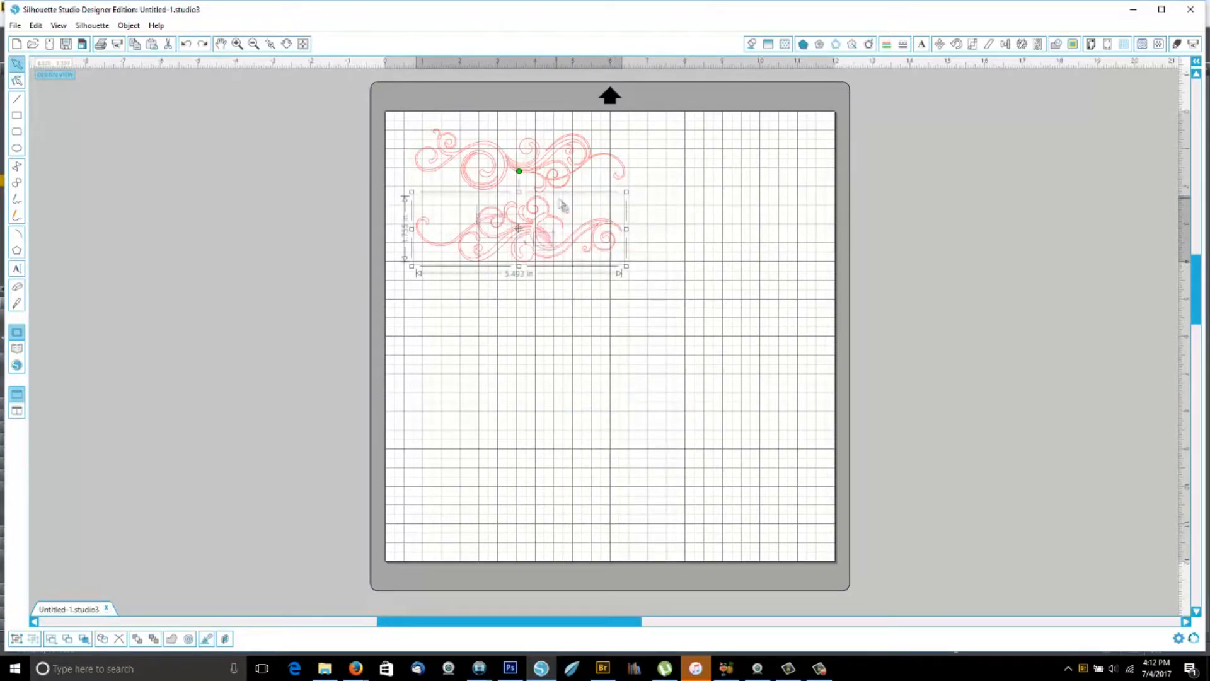
# - Group the pieces of the lower swirl border and move it down, away from the upper one
pyautogui.rightClick(561, 228)
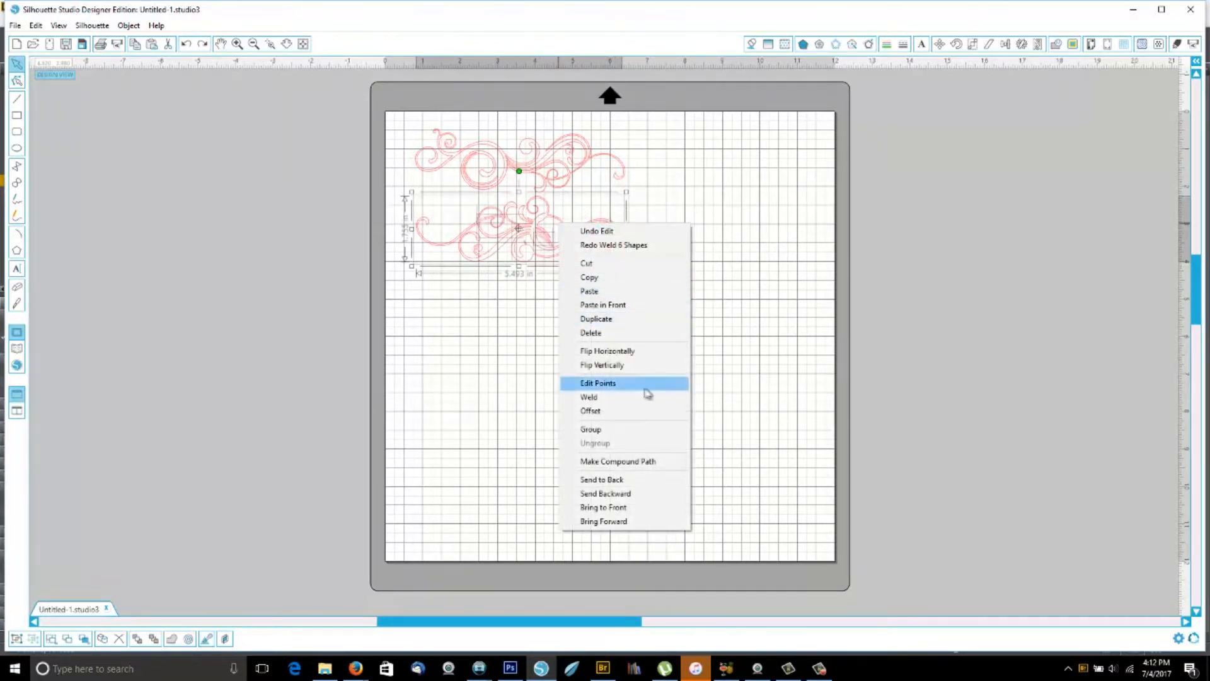
pyautogui.click(634, 431)
pyautogui.moveTo(545, 231); pyautogui.dragTo(542, 262)
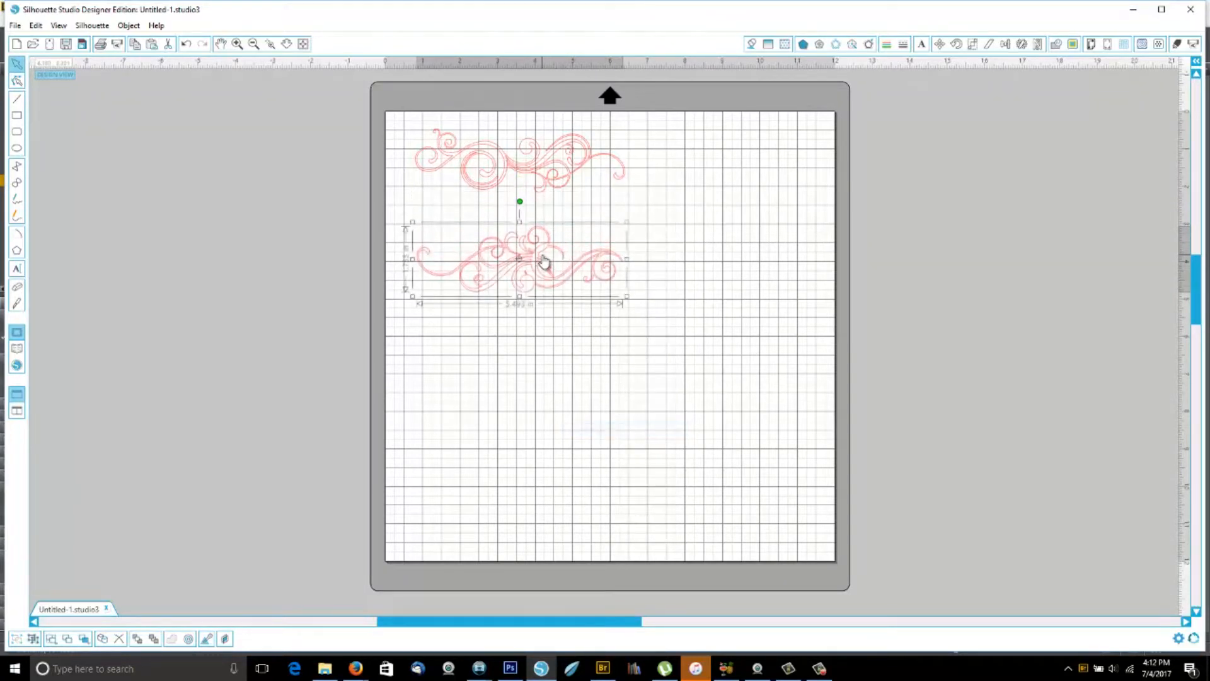
# - Group all pieces of the upper swirl border into one object and deselect it
pyautogui.moveTo(405, 121); pyautogui.dragTo(580, 183)
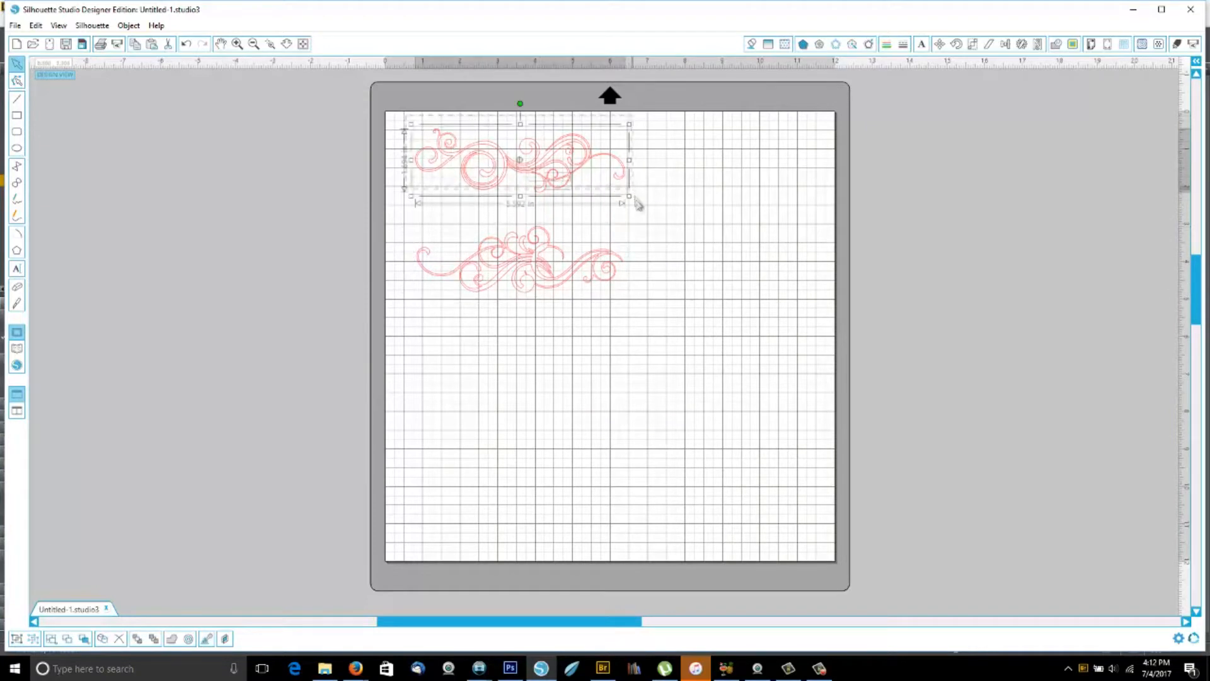
pyautogui.rightClick(574, 161)
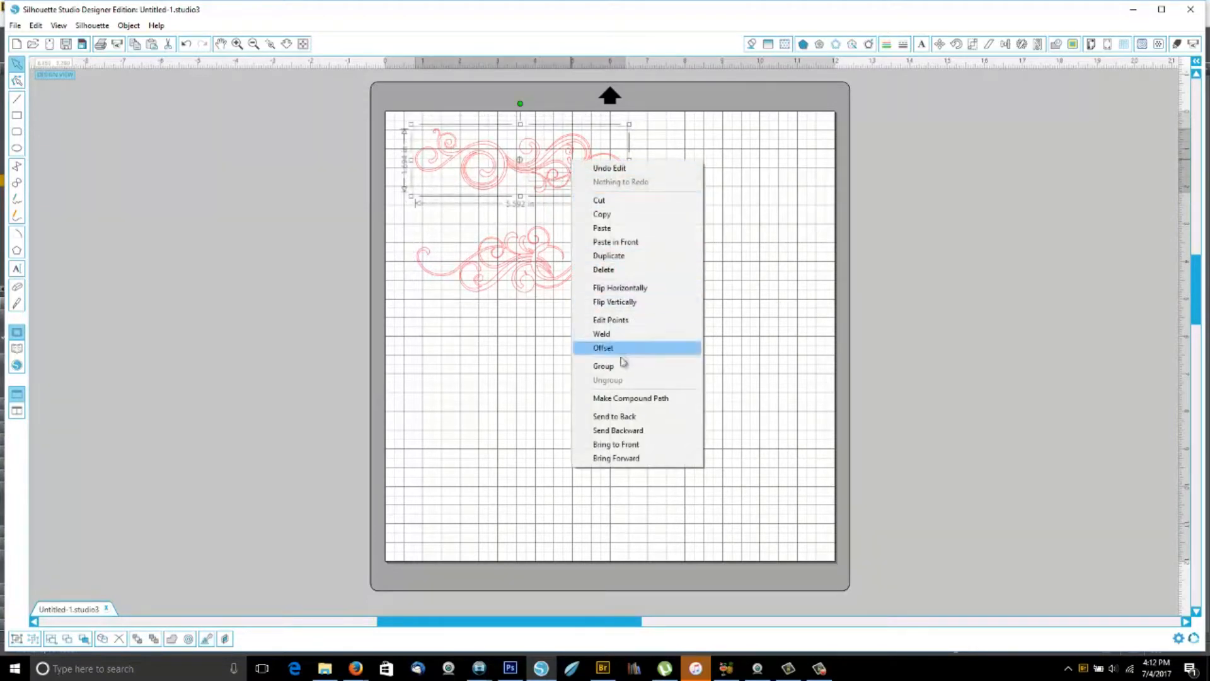
pyautogui.click(621, 366)
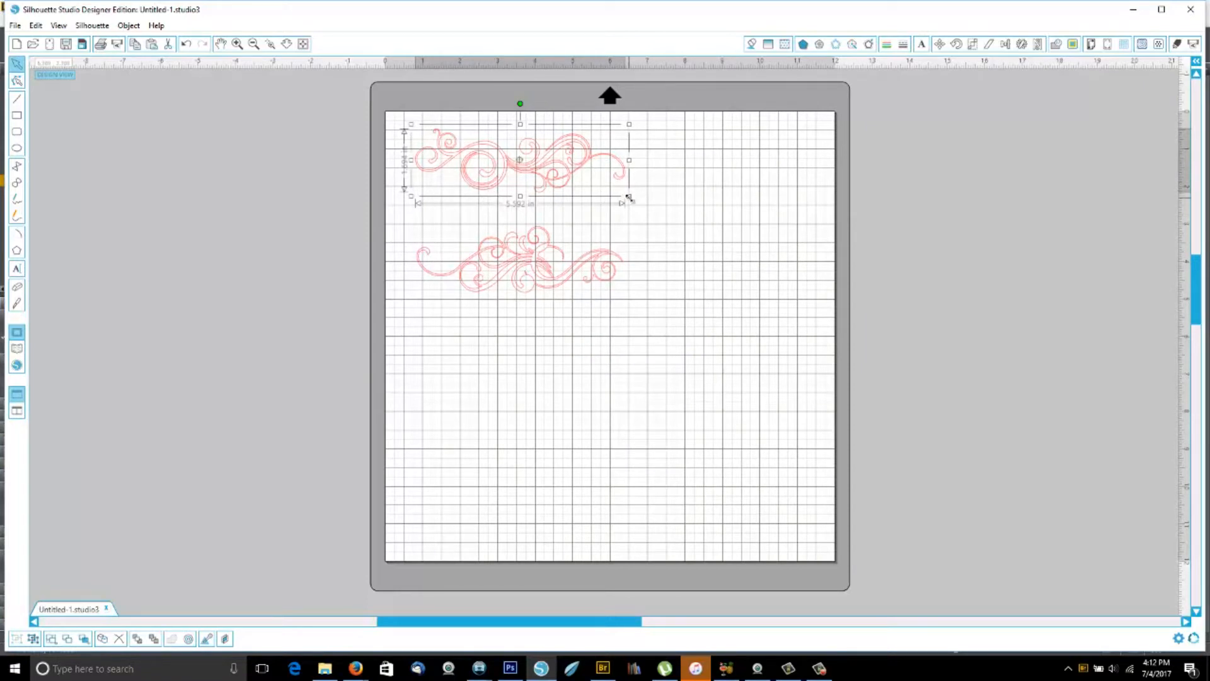
pyautogui.click(635, 151)
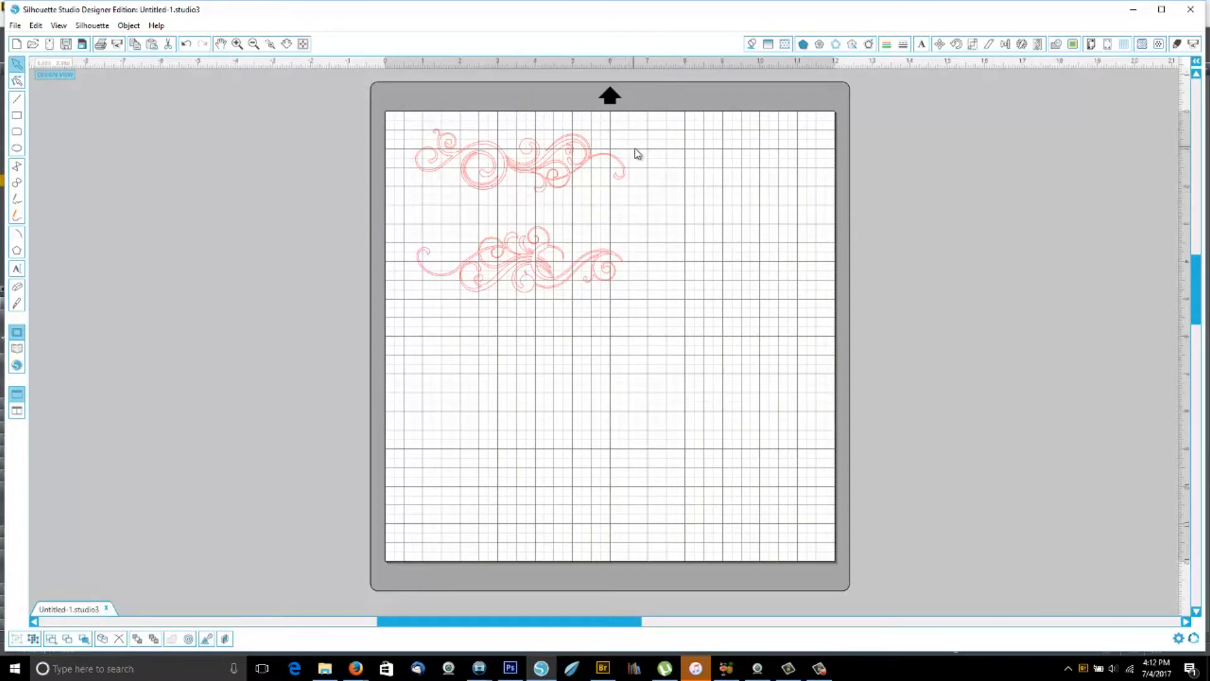
pyautogui.click(555, 164)
pyautogui.moveTo(391, 114); pyautogui.dragTo(643, 347)
pyautogui.rightClick(548, 273)
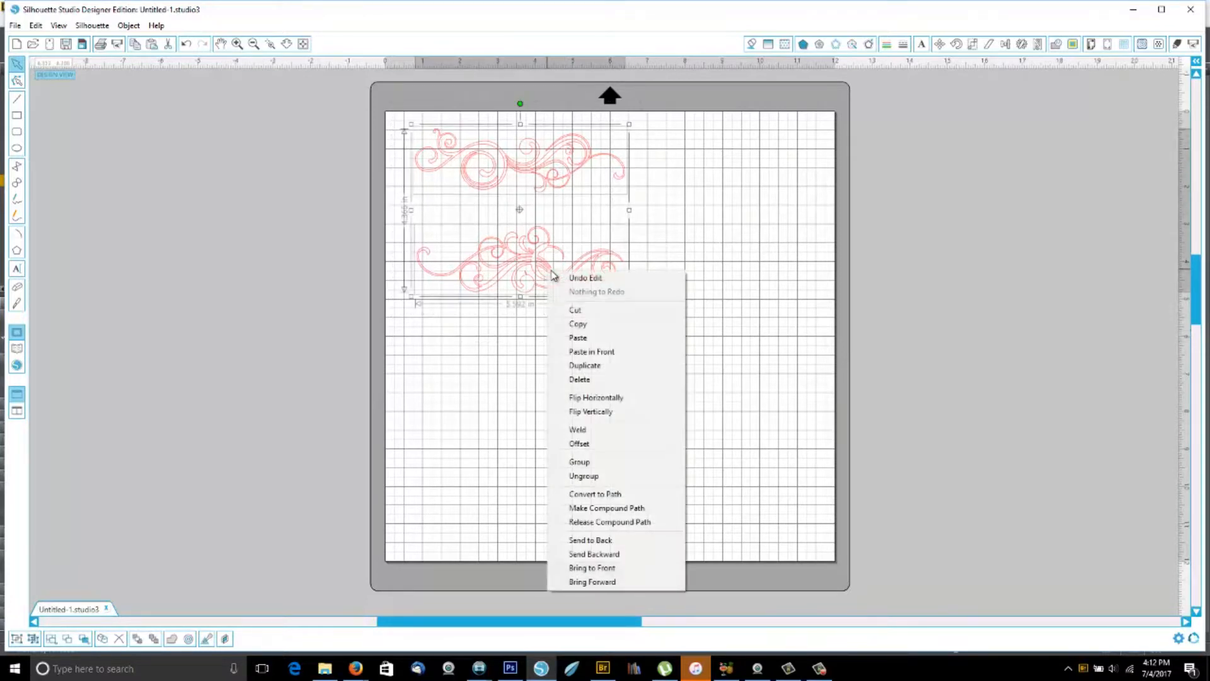
pyautogui.click(731, 130)
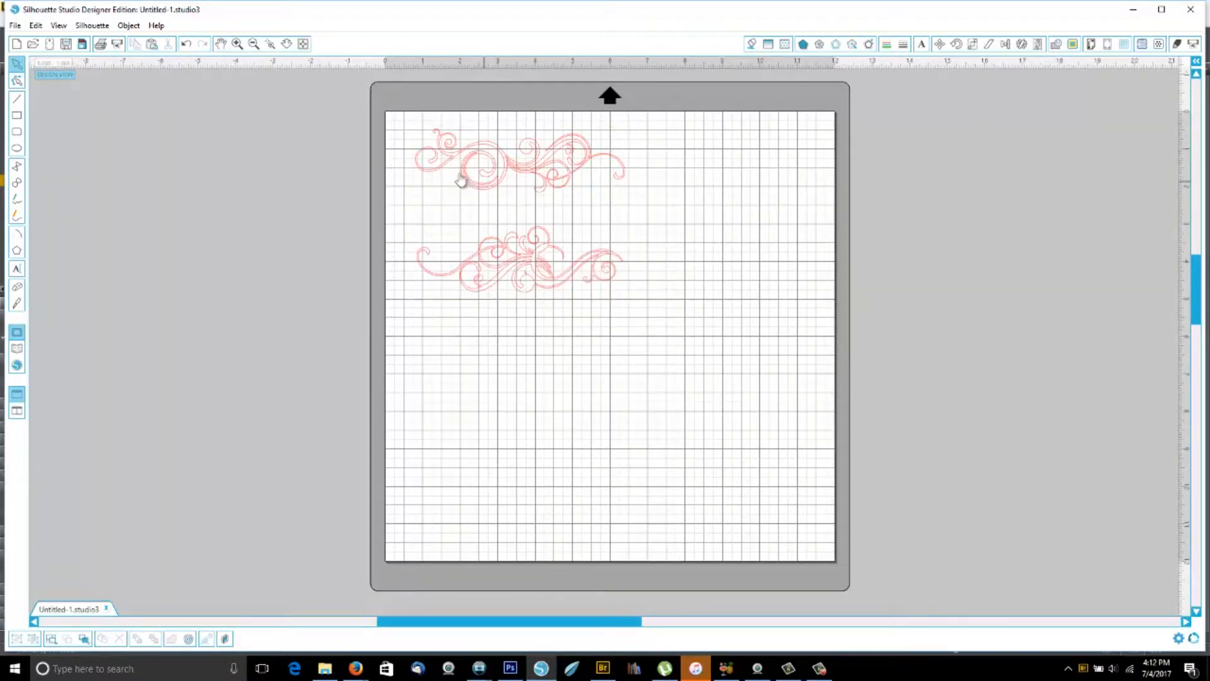
# - Try the Plain, Continuous, Scribble and Pencil edge sketches on both swirl borders and settle on Plain
pyautogui.click(453, 145)
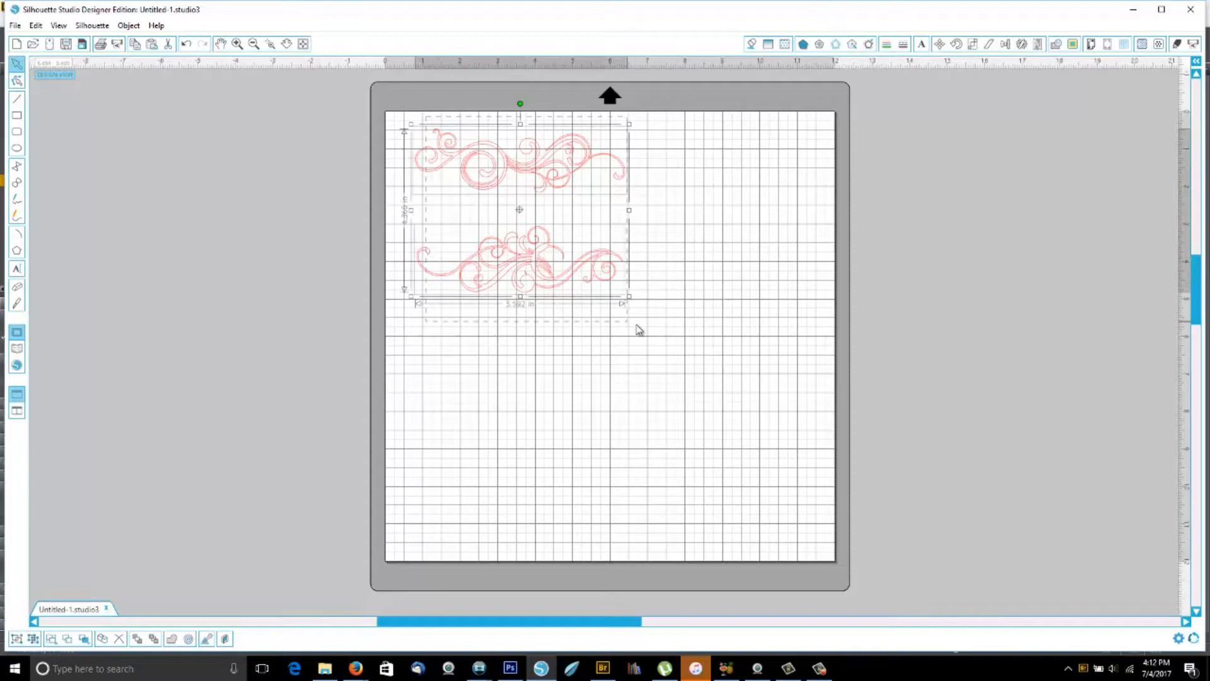
pyautogui.click(819, 45)
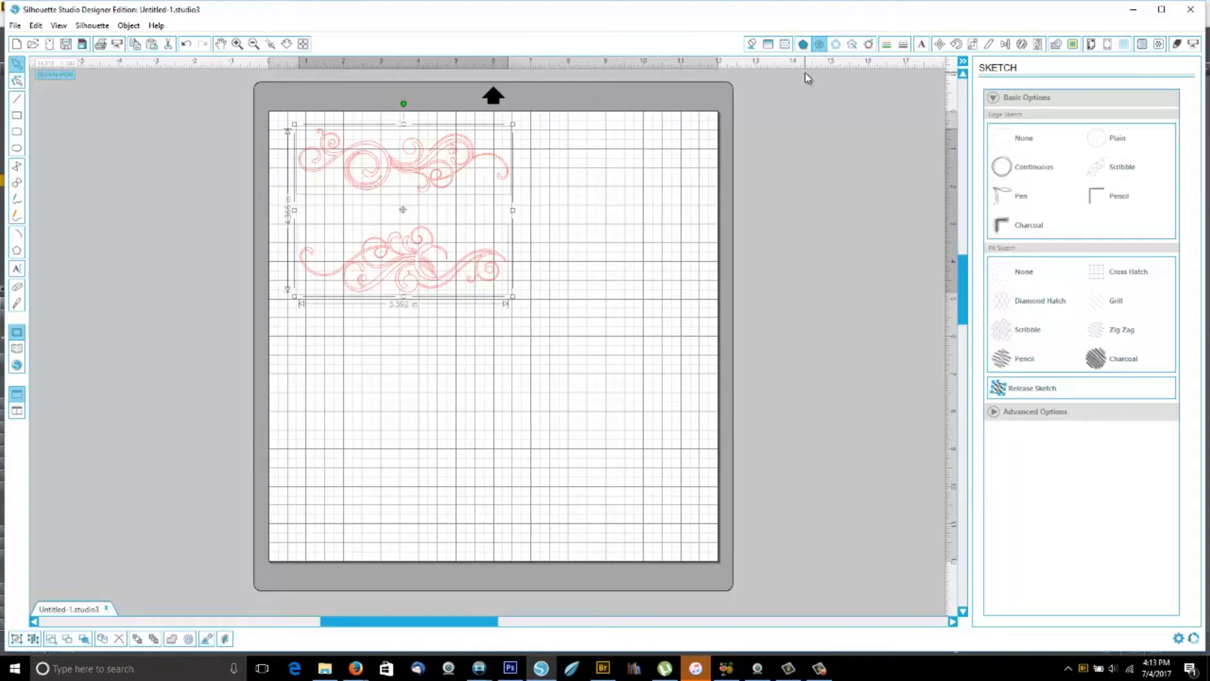
pyautogui.click(1117, 144)
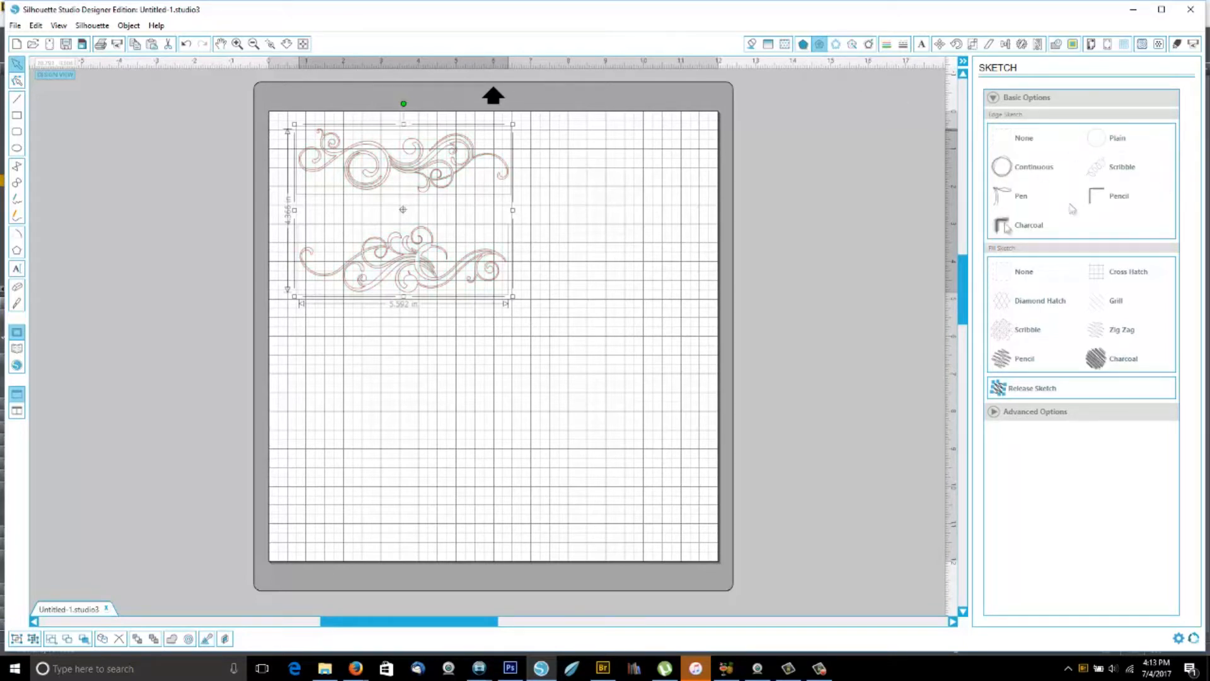
pyautogui.click(1019, 171)
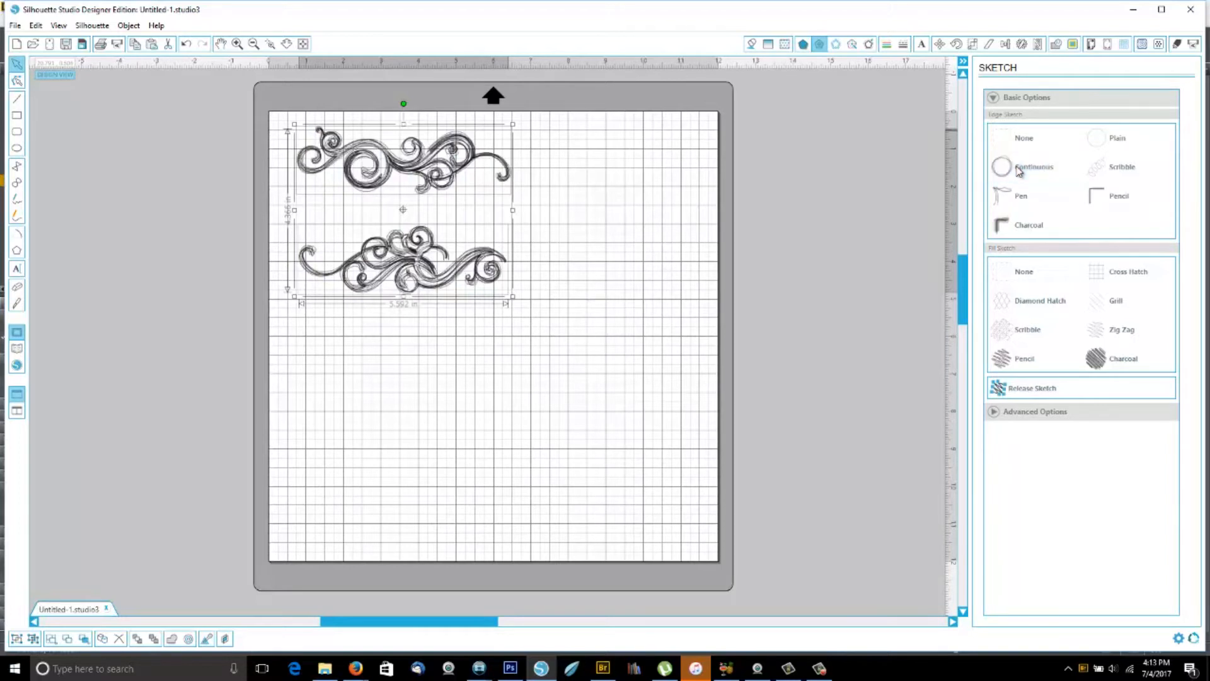
pyautogui.click(1124, 173)
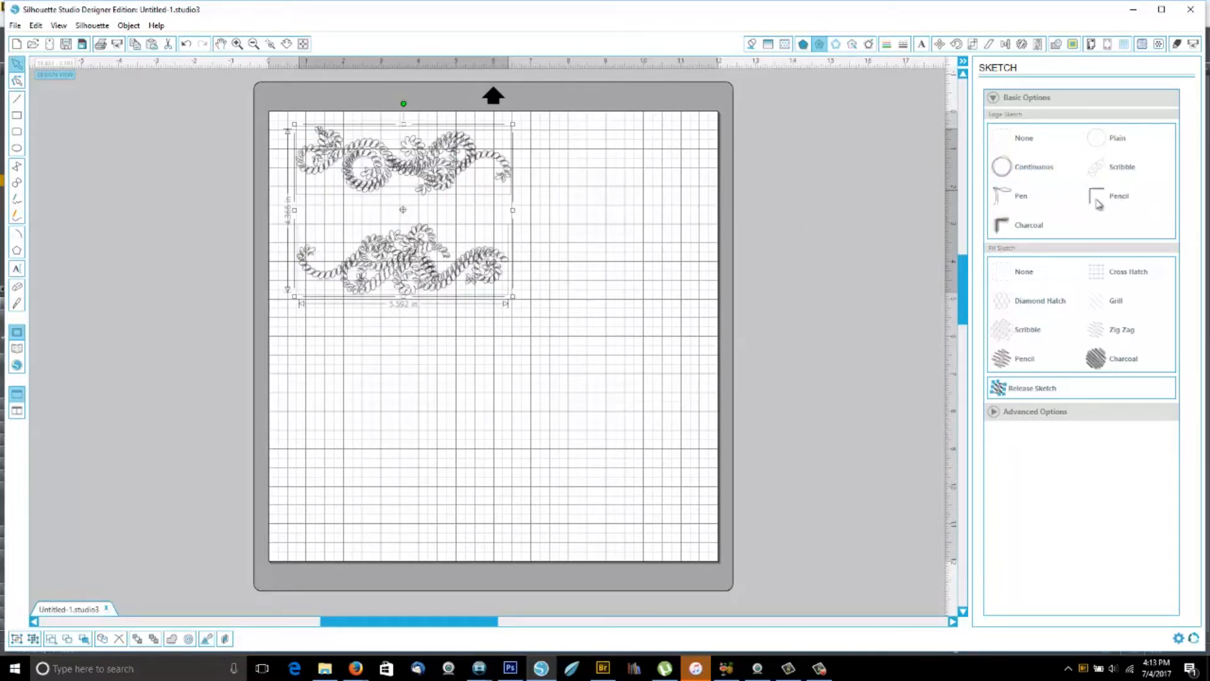
pyautogui.click(1112, 201)
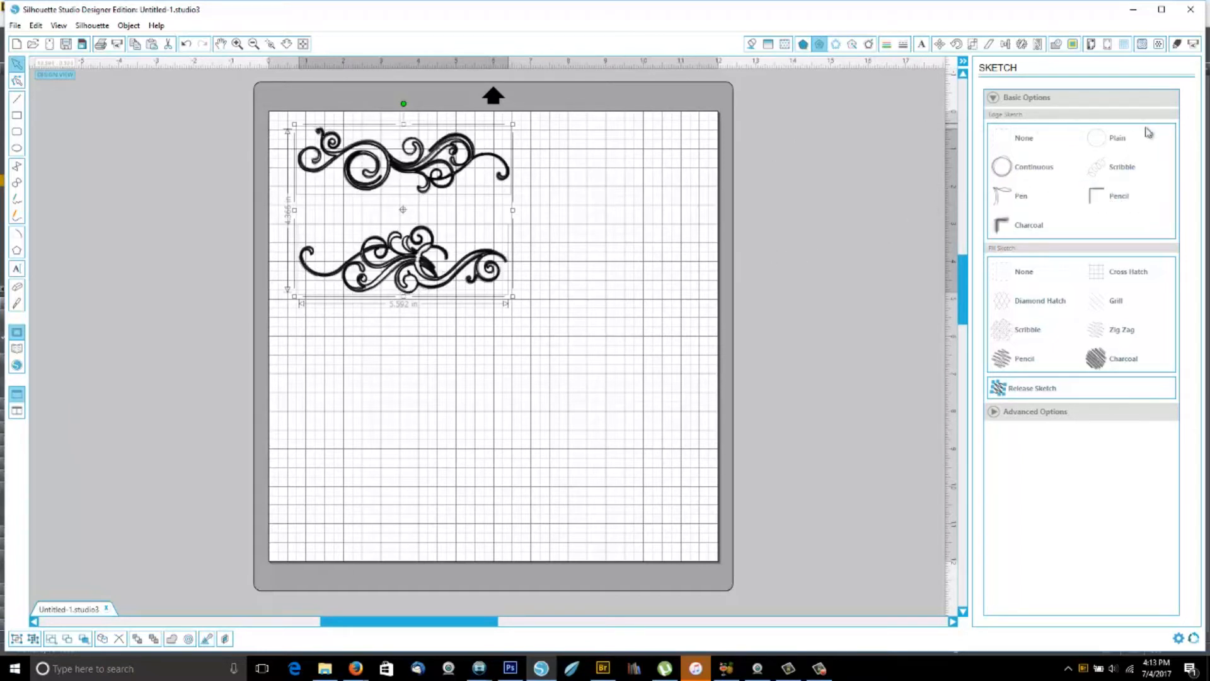
pyautogui.click(1123, 147)
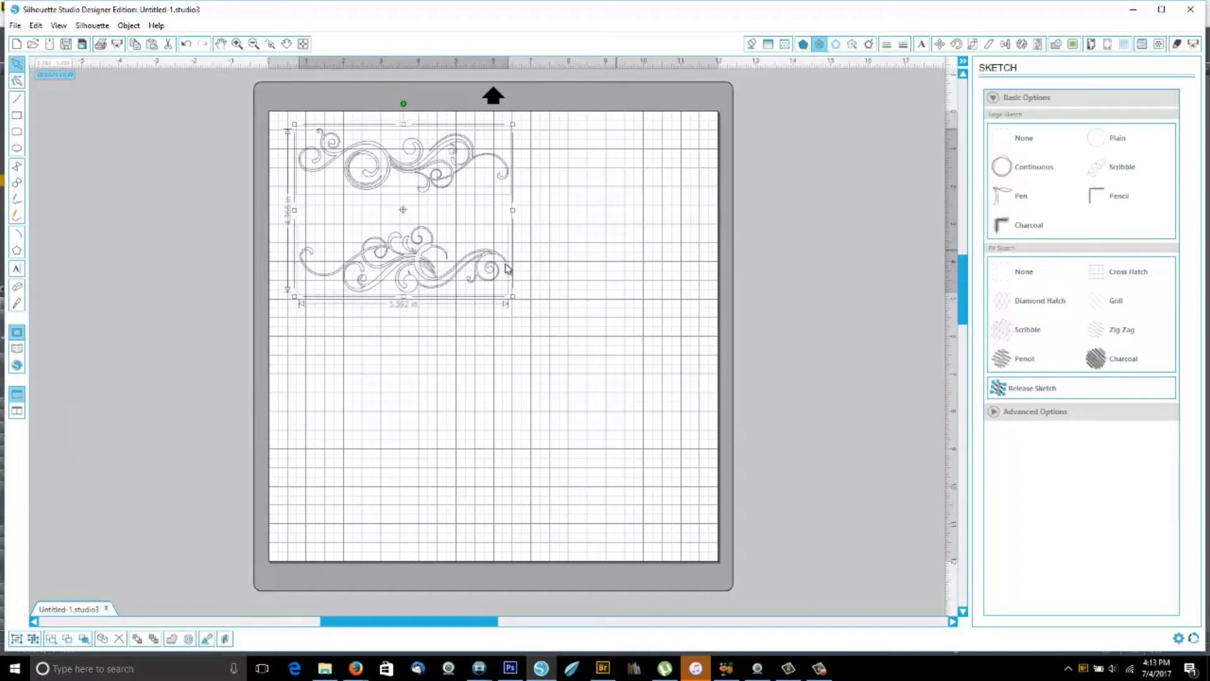
pyautogui.rightClick(364, 156)
pyautogui.click(616, 254)
pyautogui.click(616, 254)
pyautogui.click(443, 183)
pyautogui.rightClick(443, 182)
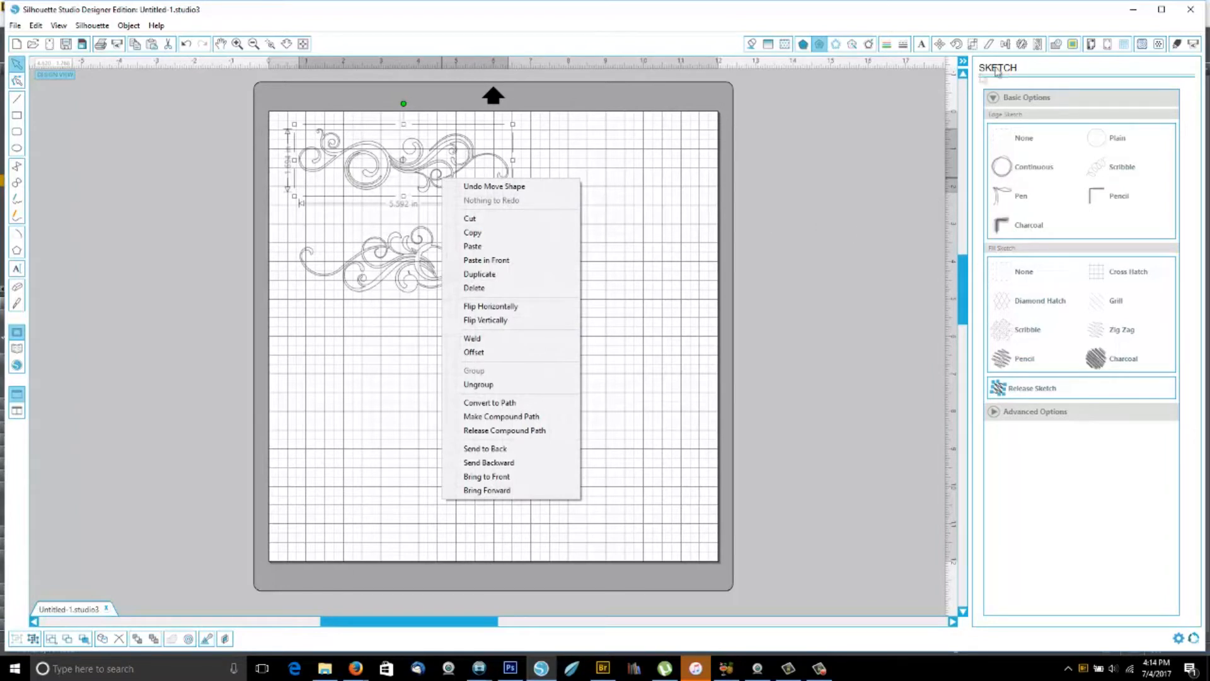
pyautogui.click(278, 115)
pyautogui.moveTo(277, 111); pyautogui.dragTo(540, 327)
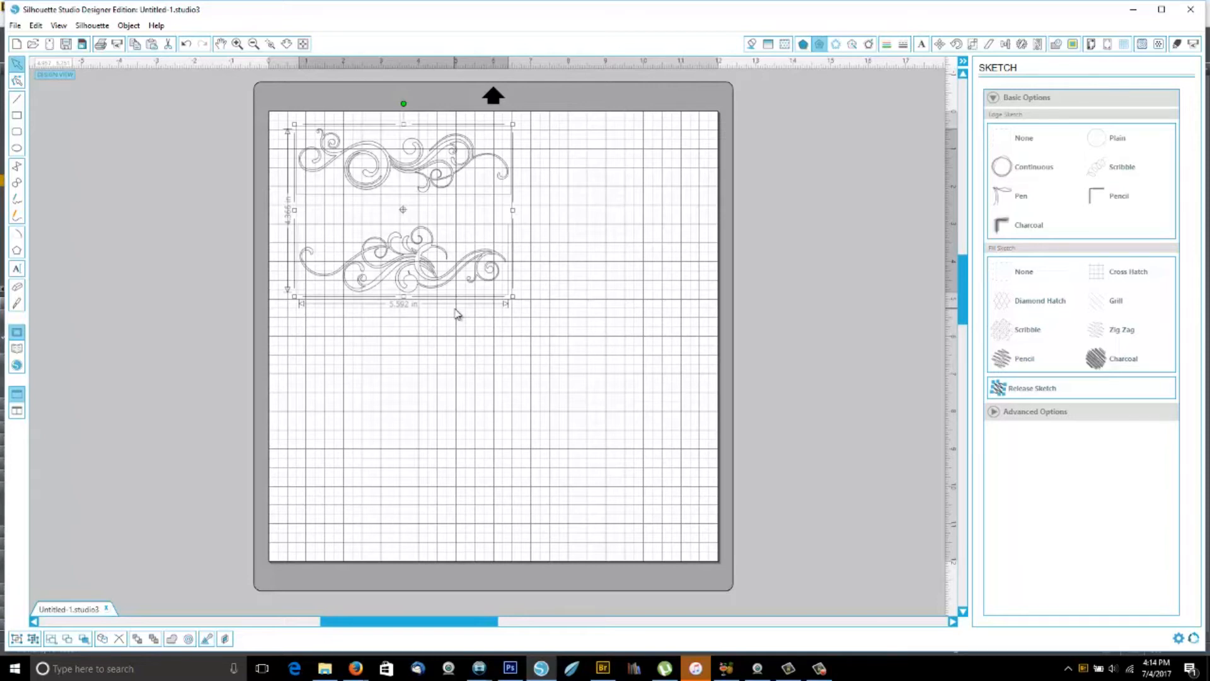
pyautogui.click(201, 179)
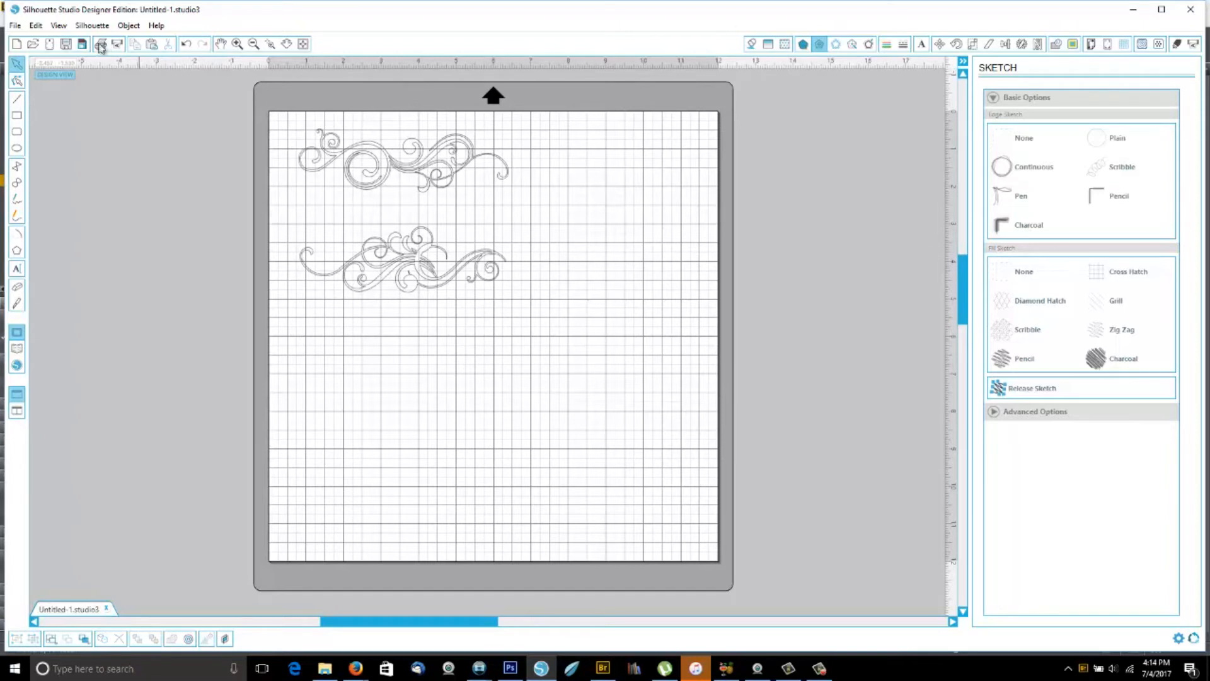
pyautogui.click(118, 47)
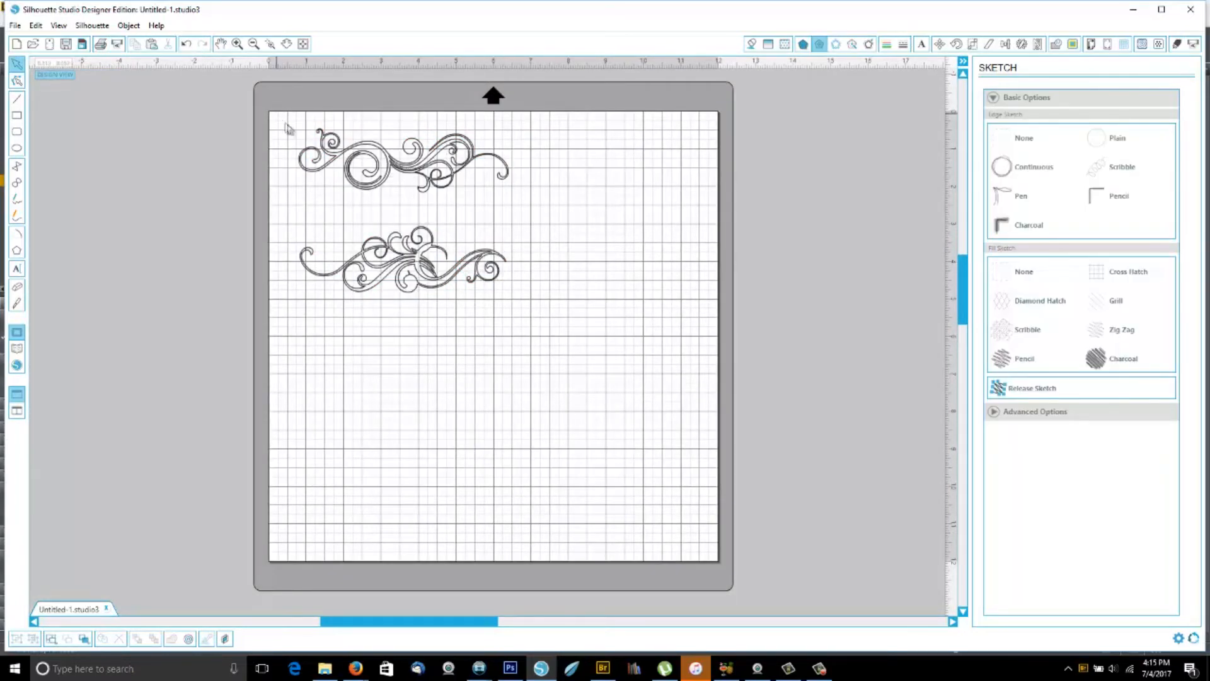
# - Add a rounded 0.125 in outward offset around both sketched swirl borders and deselect them
pyautogui.moveTo(292, 130); pyautogui.dragTo(527, 318)
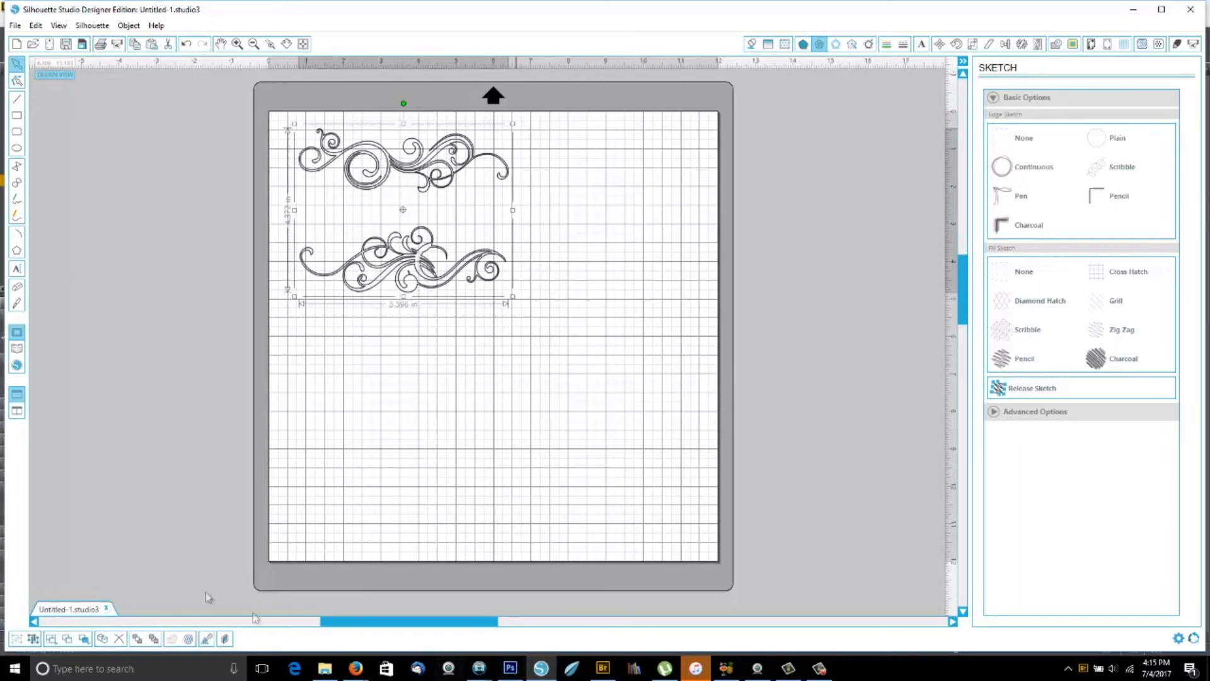
pyautogui.click(189, 639)
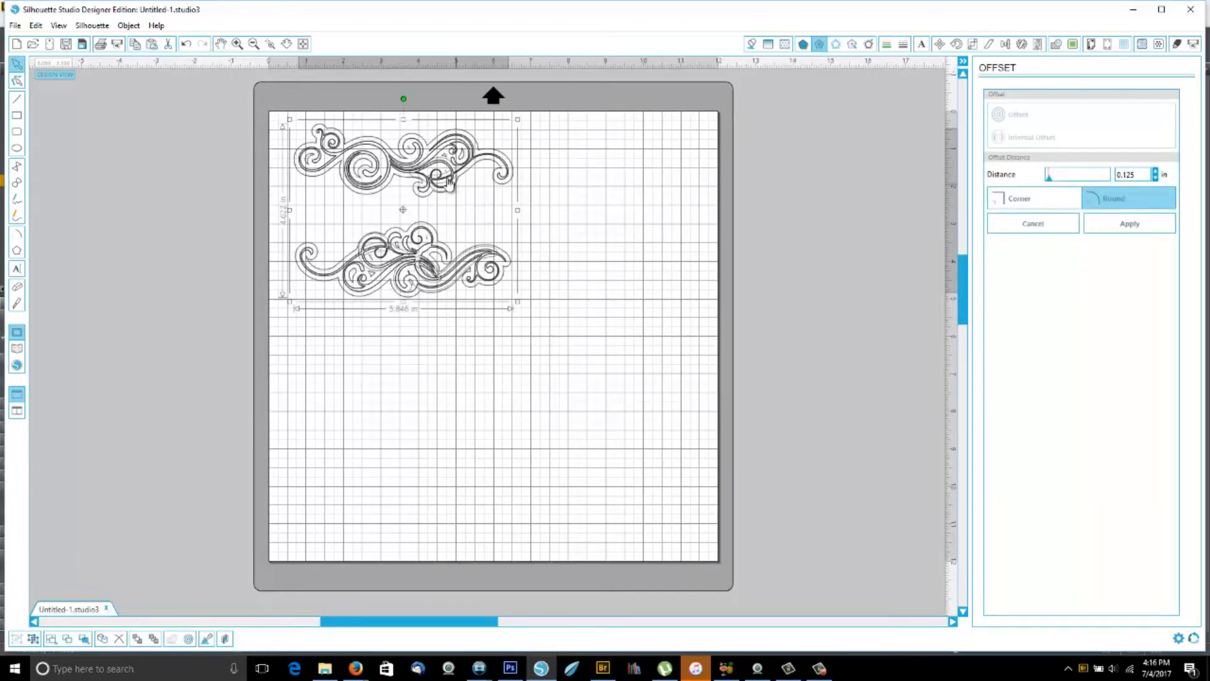
pyautogui.click(573, 186)
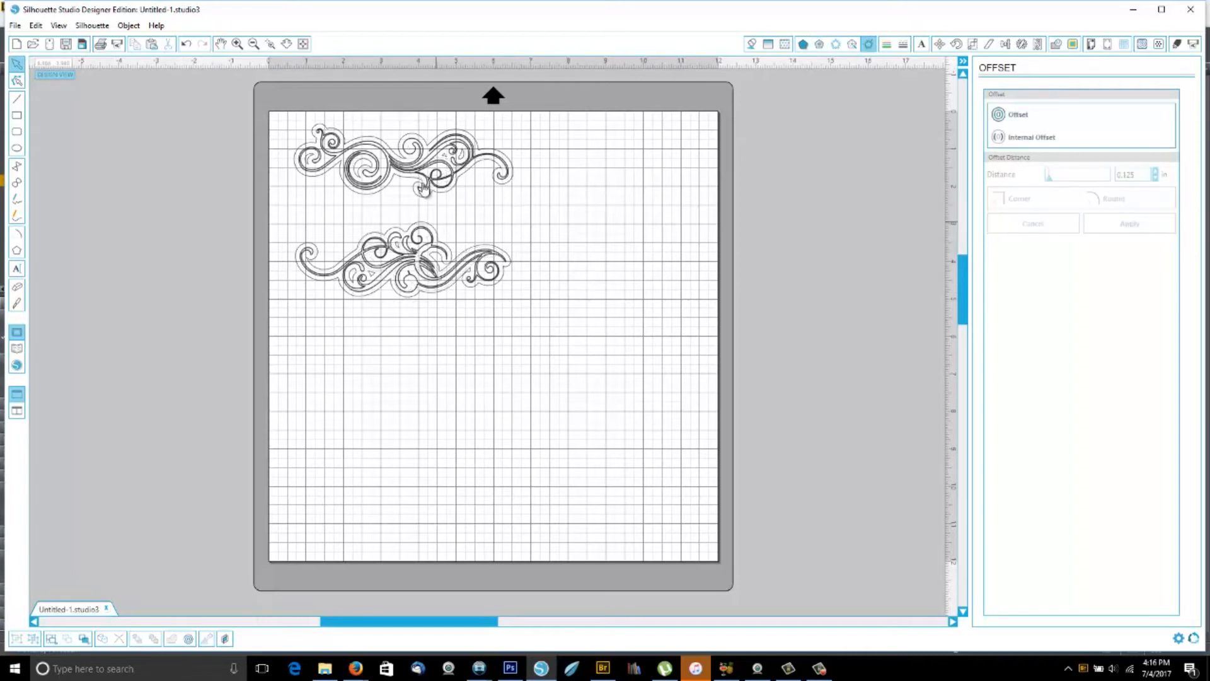
# - Delete the sketched swirl artwork from both borders, keeping only their offset outlines
pyautogui.click(432, 192)
pyautogui.click(436, 168)
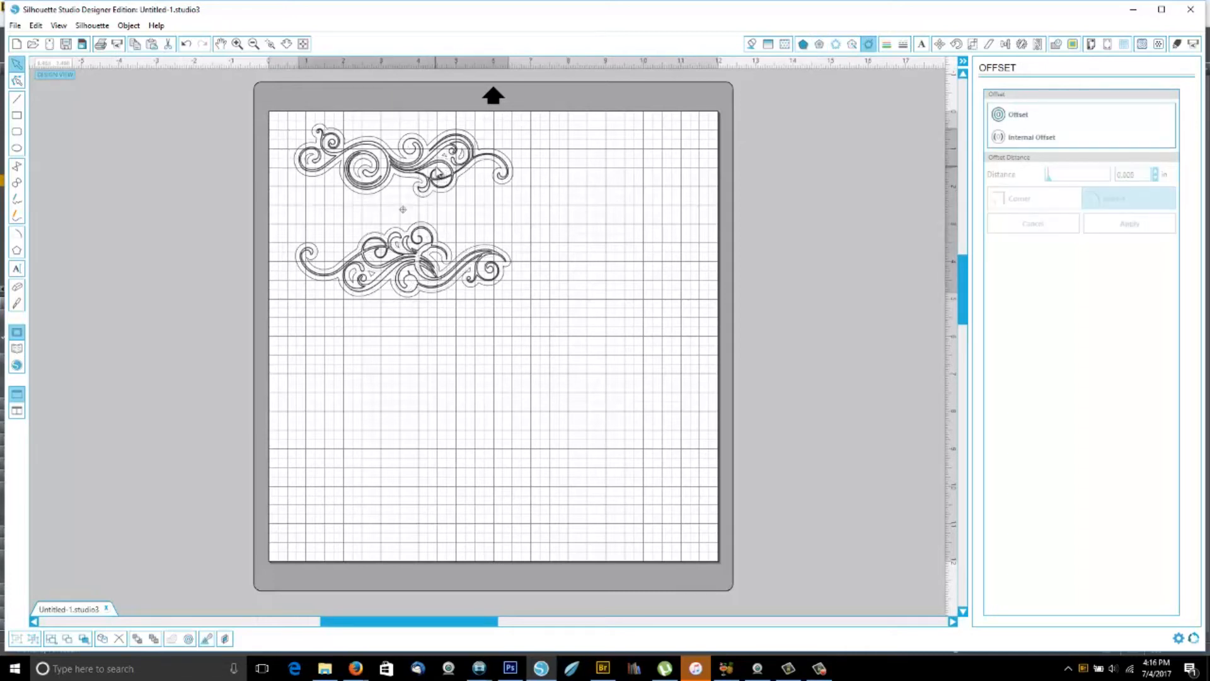
pyautogui.press('Delete')
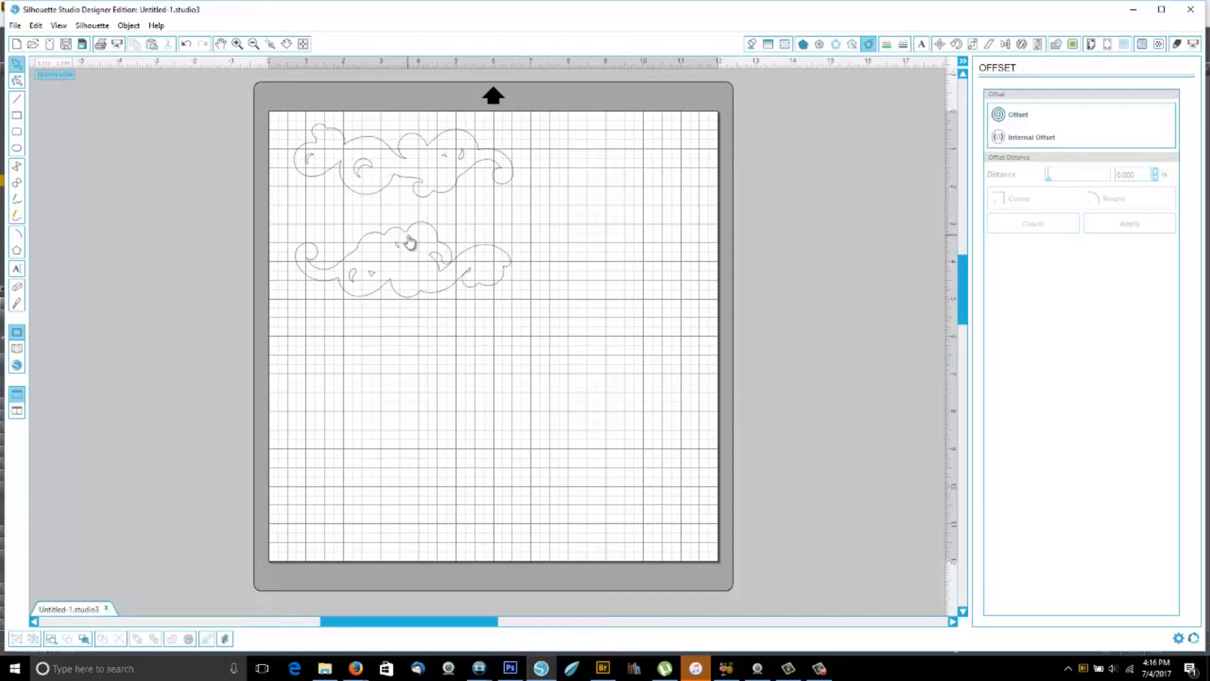
# - Set the line color of the lower and upper offset outlines to red
pyautogui.click(405, 301)
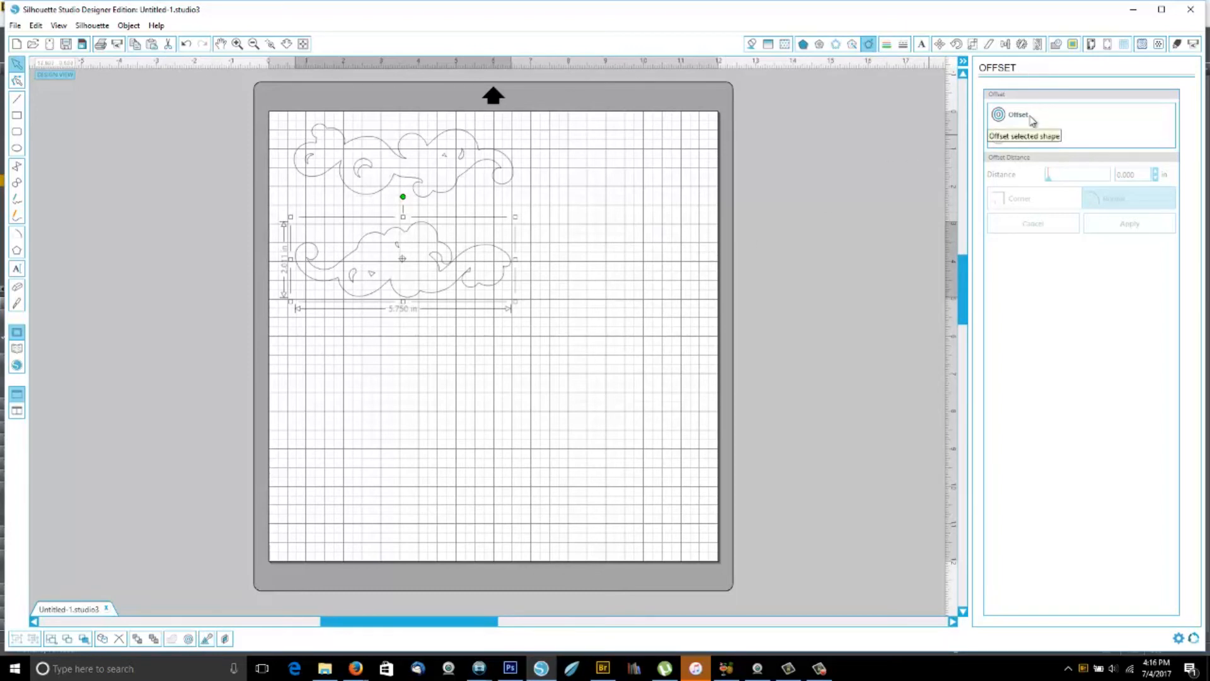
pyautogui.click(887, 44)
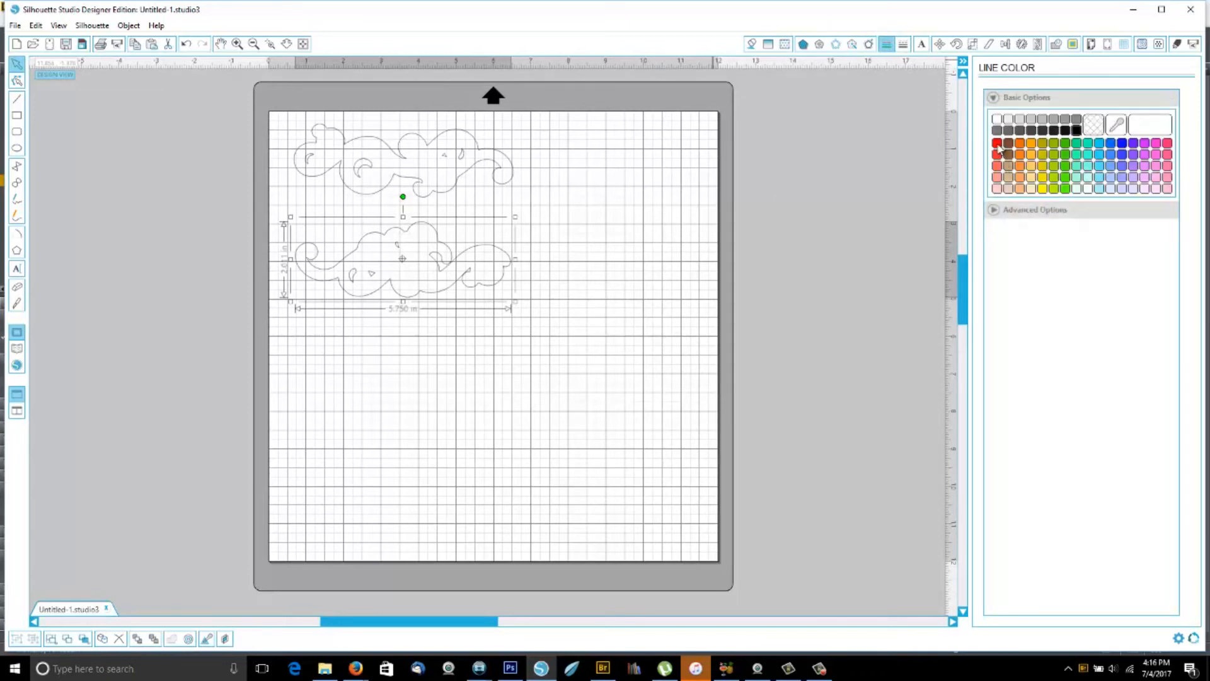
pyautogui.click(998, 147)
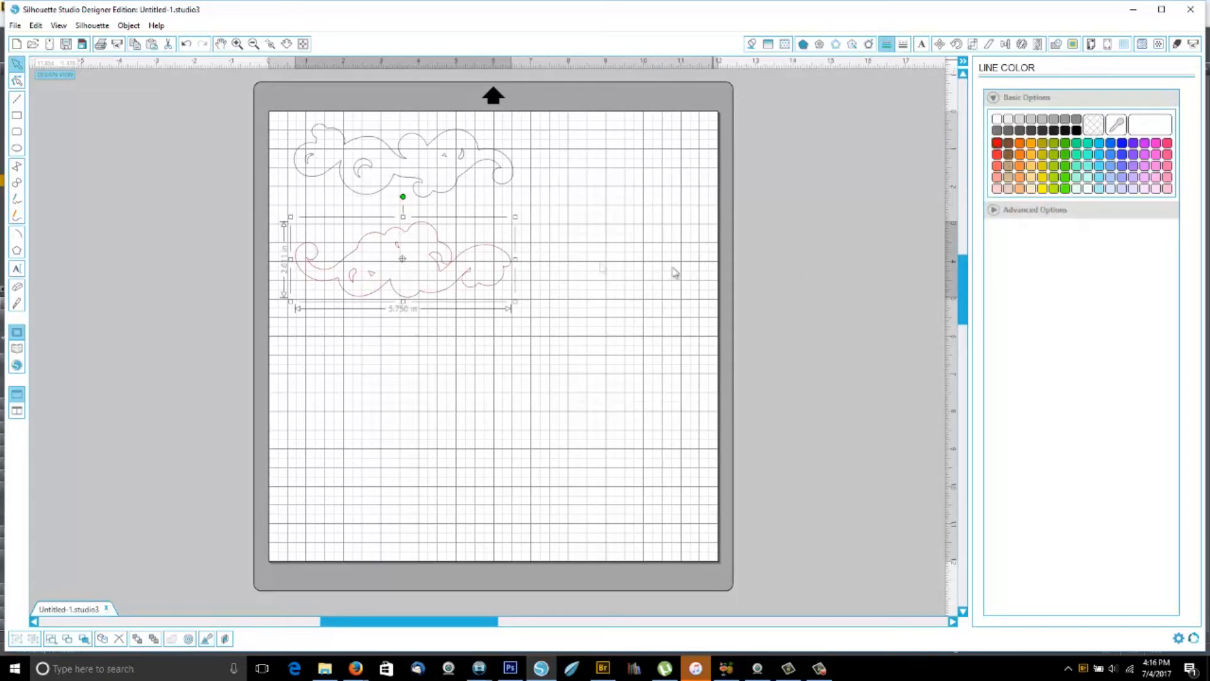
pyautogui.click(353, 145)
pyautogui.click(998, 146)
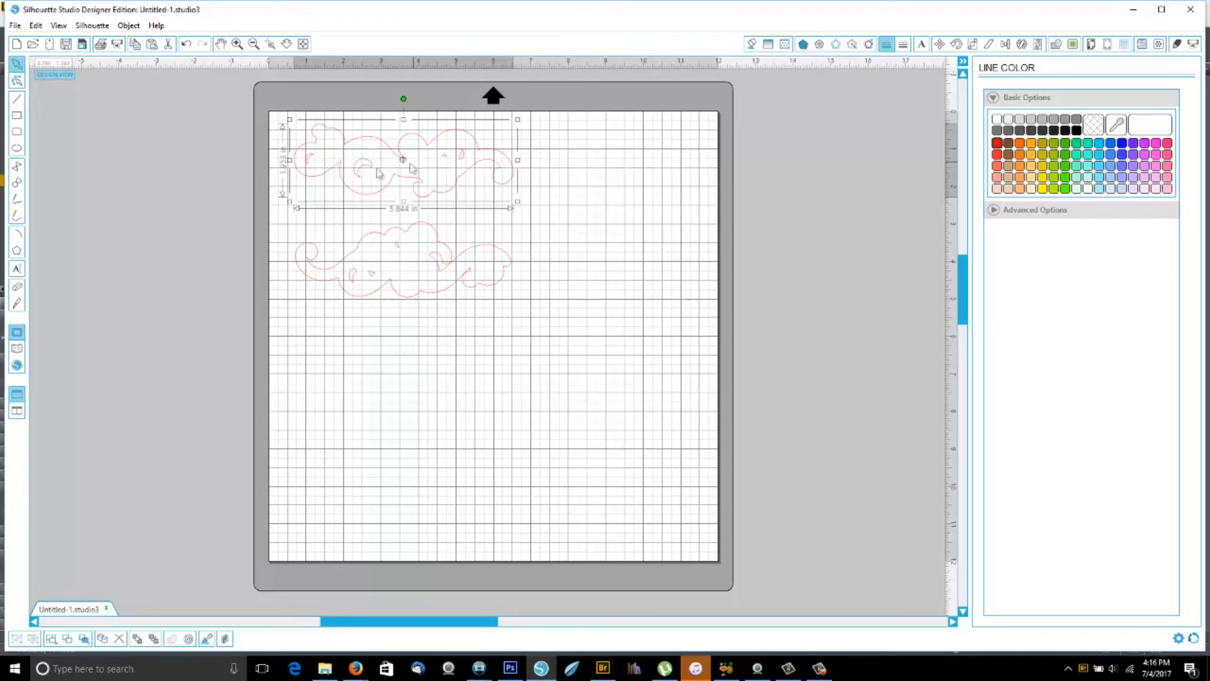
# - Send the two red offset outlines to the CAMEO and start the cut job
pyautogui.click(117, 44)
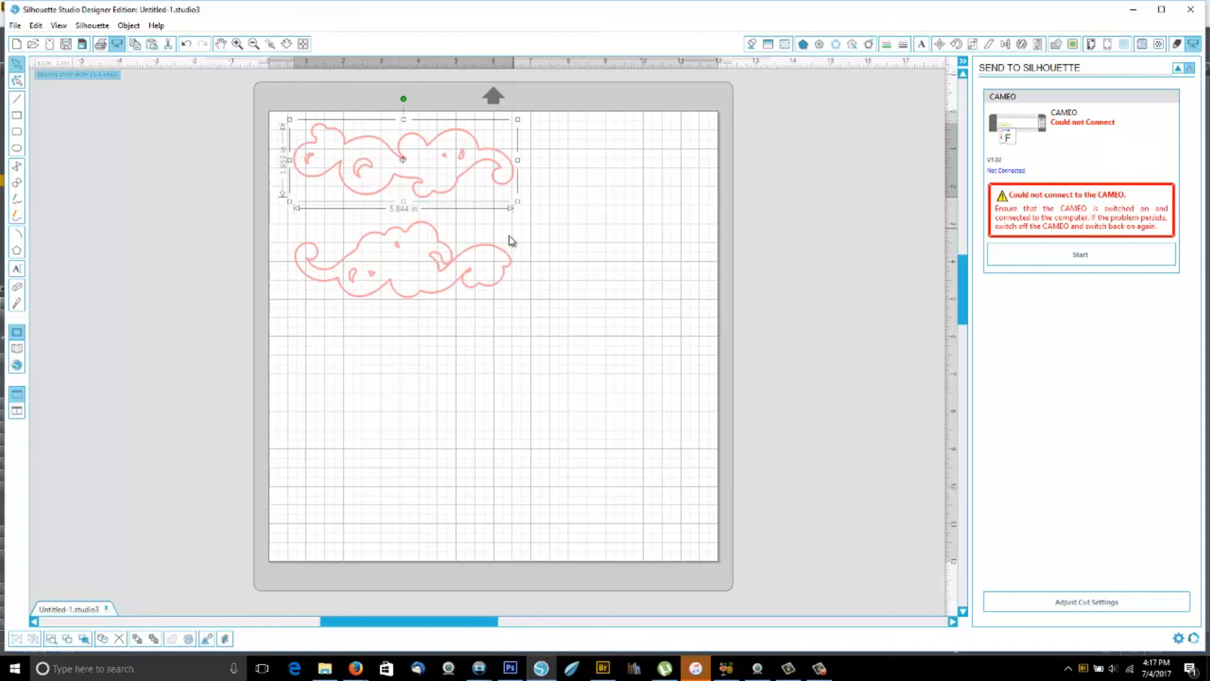
pyautogui.click(245, 220)
pyautogui.click(186, 45)
pyautogui.click(1146, 259)
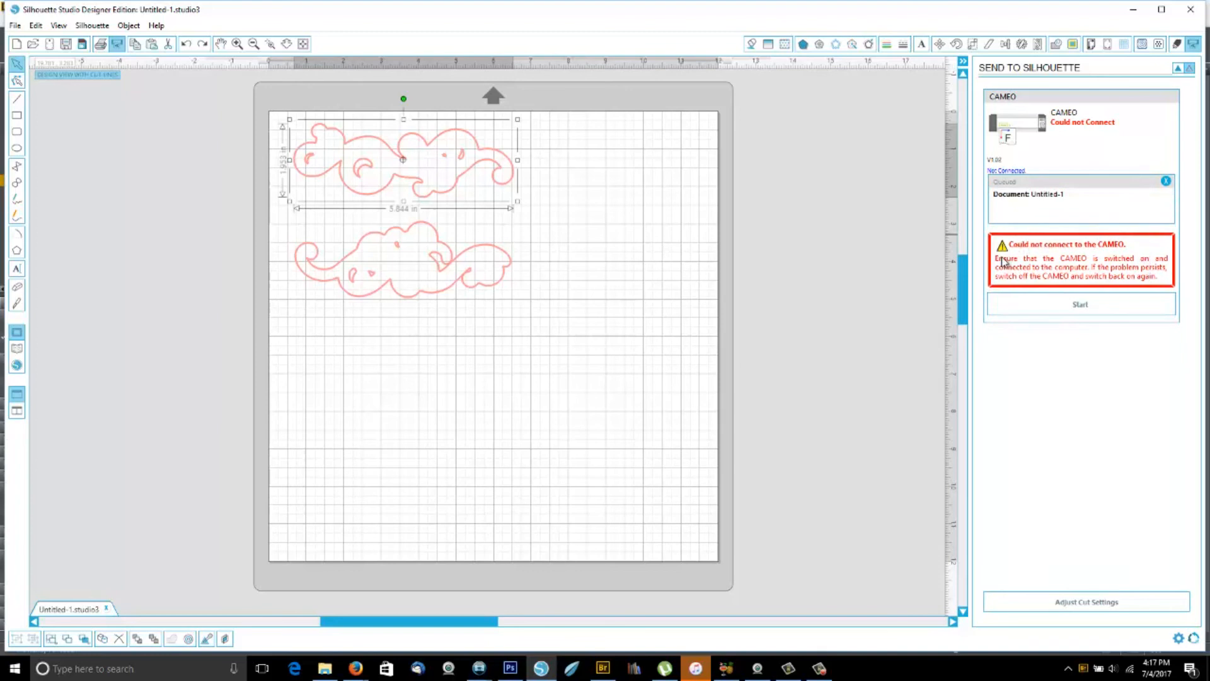
# - Undo the red line color on the upper offset outline
pyautogui.click(187, 44)
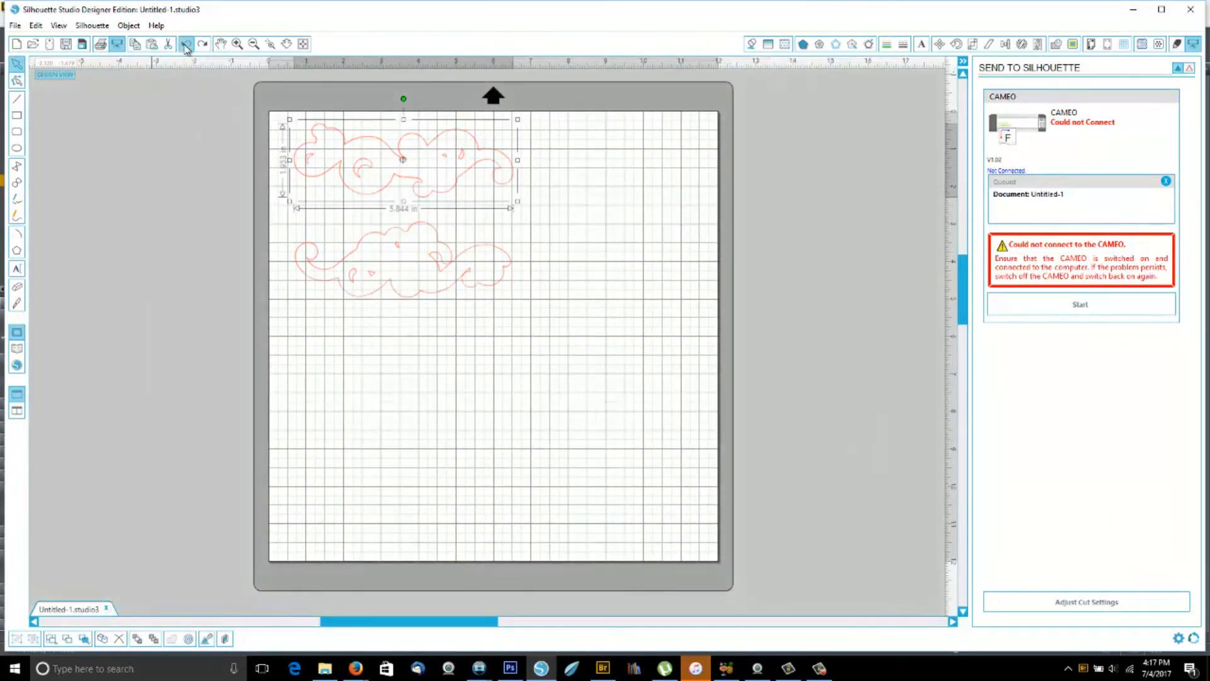
pyautogui.click(187, 49)
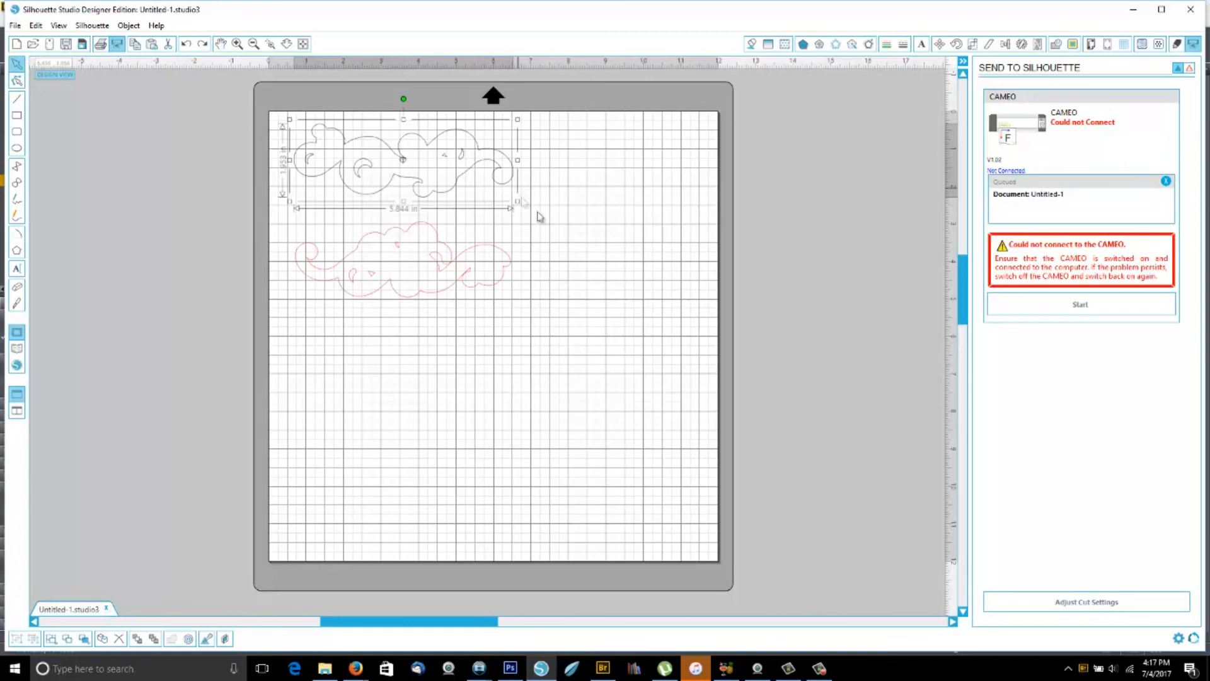